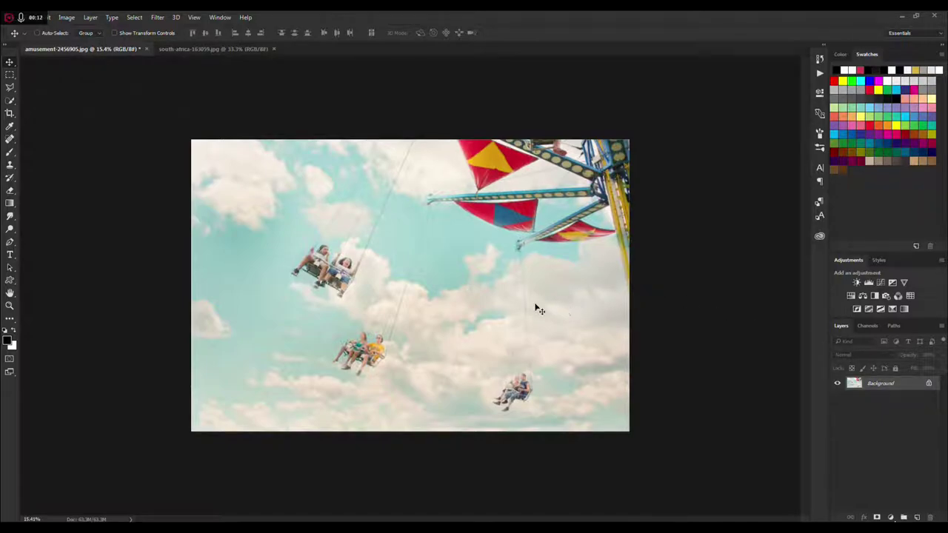
# Check the photo's image size and colour mode settings
pyautogui.click(66, 17)
pyautogui.click(89, 90)
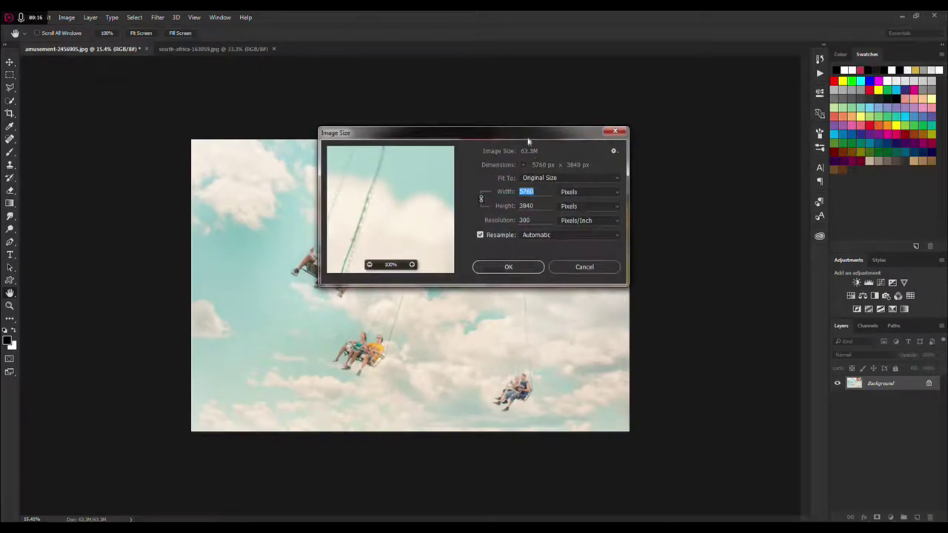
pyautogui.moveTo(528, 141); pyautogui.dragTo(550, 185)
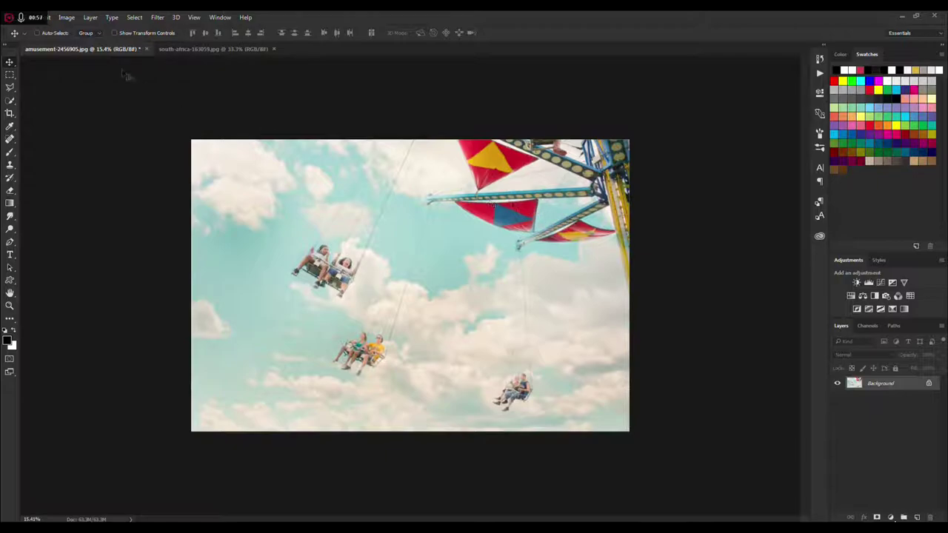
pyautogui.click(69, 20)
pyautogui.moveTo(89, 29)
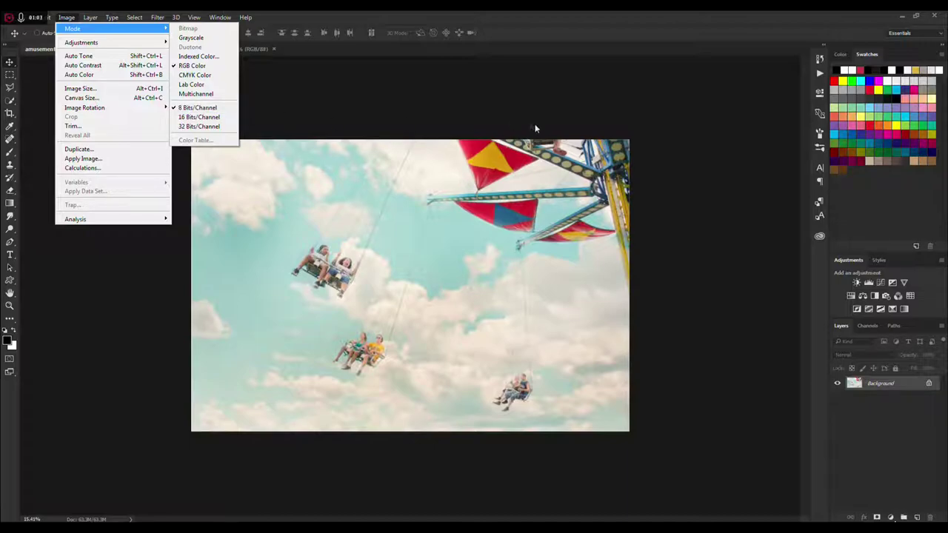
pyautogui.click(421, 109)
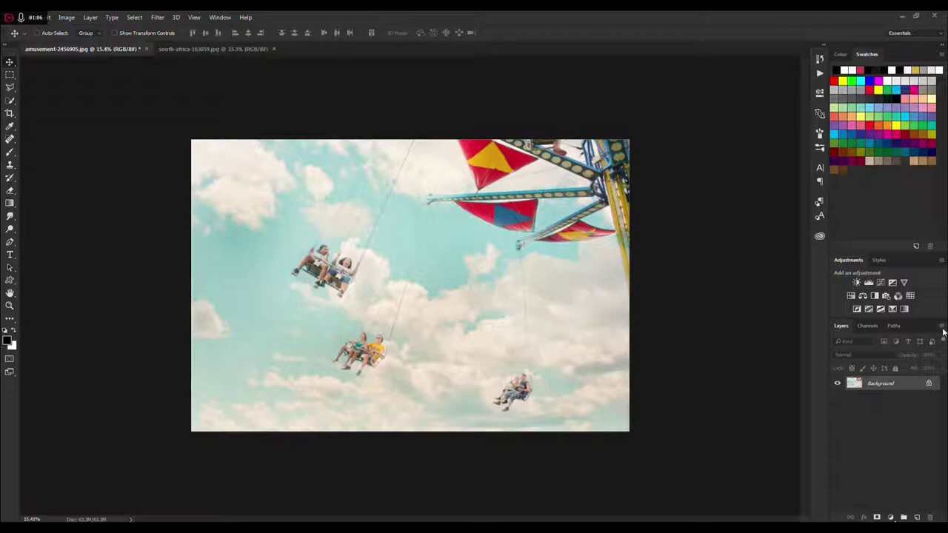
# Review the workspace panel list and the Layers panel options
pyautogui.click(229, 20)
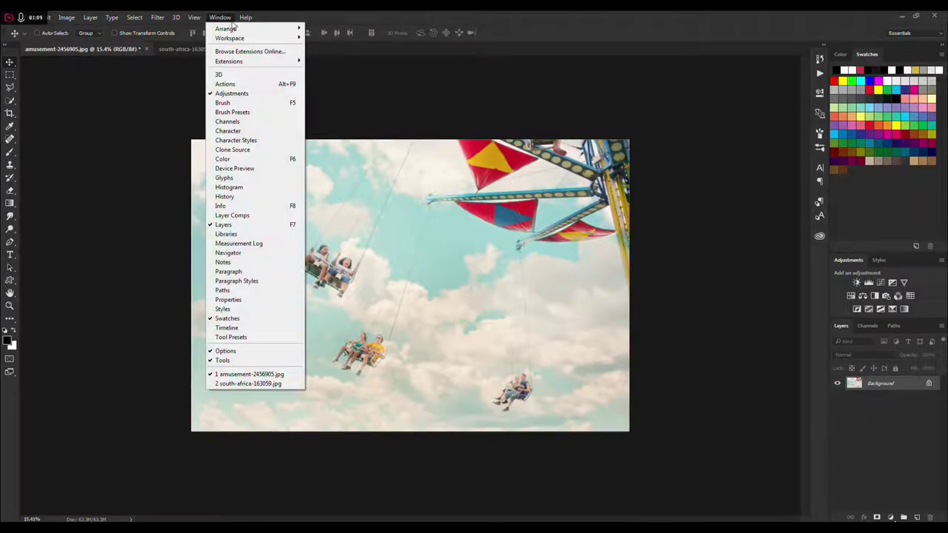
pyautogui.click(729, 262)
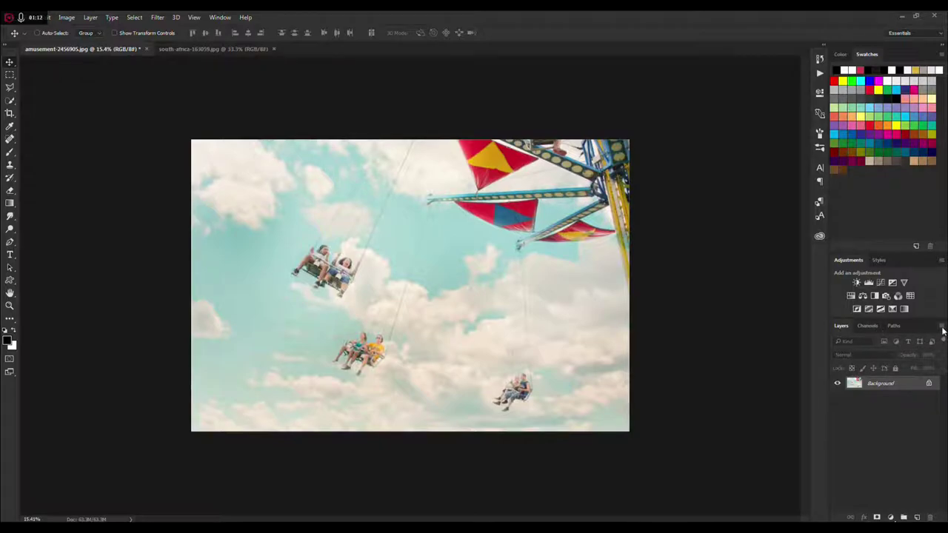
pyautogui.click(942, 328)
pyautogui.click(889, 299)
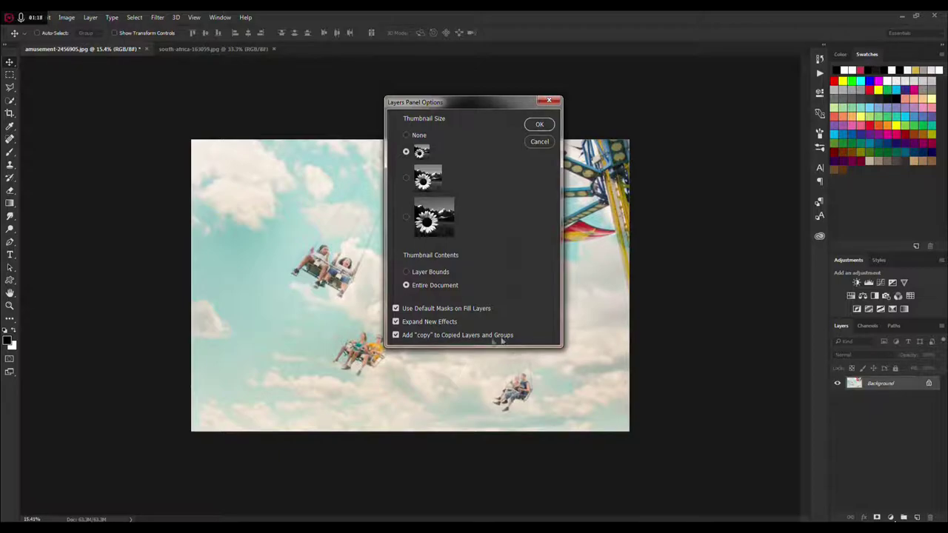
pyautogui.click(551, 125)
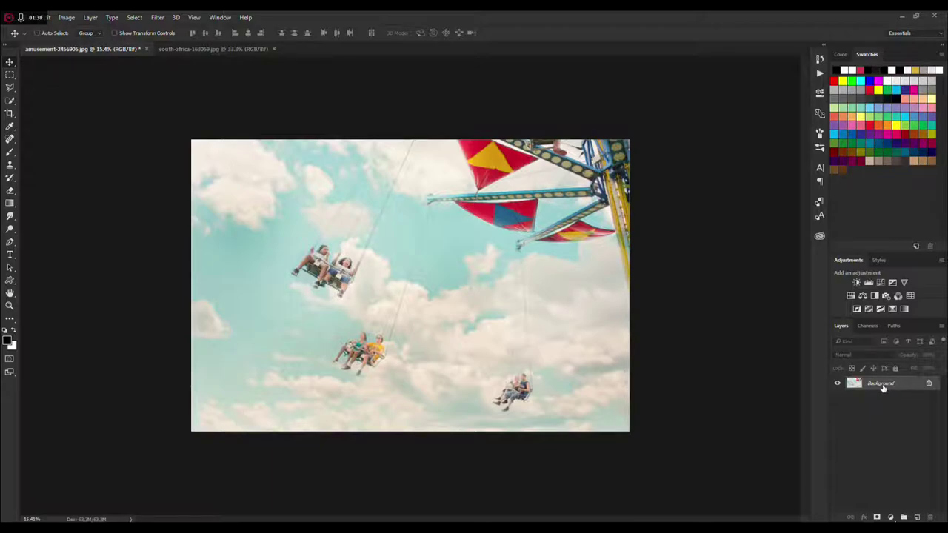
# Convert the Background into Layer 0, then turn it back into a locked Background
pyautogui.doubleClick(900, 386)
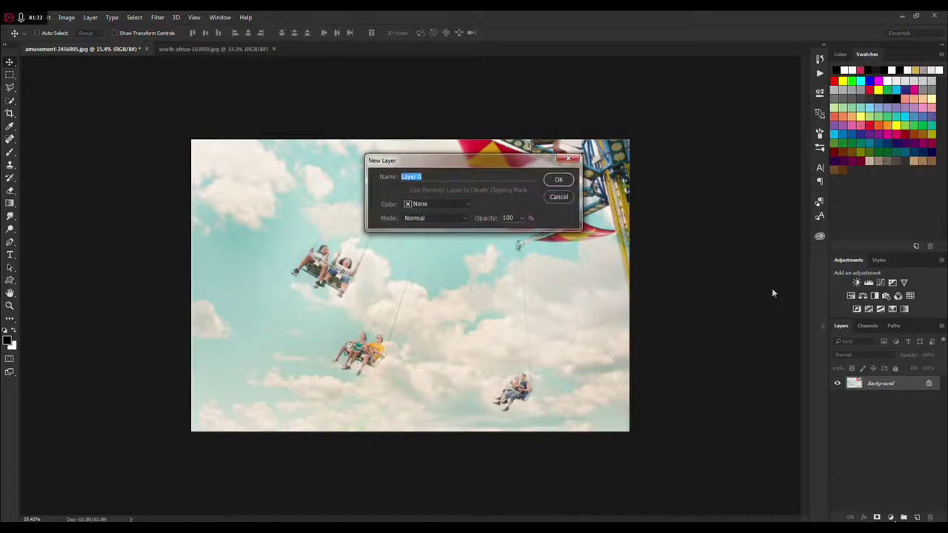
pyautogui.click(559, 182)
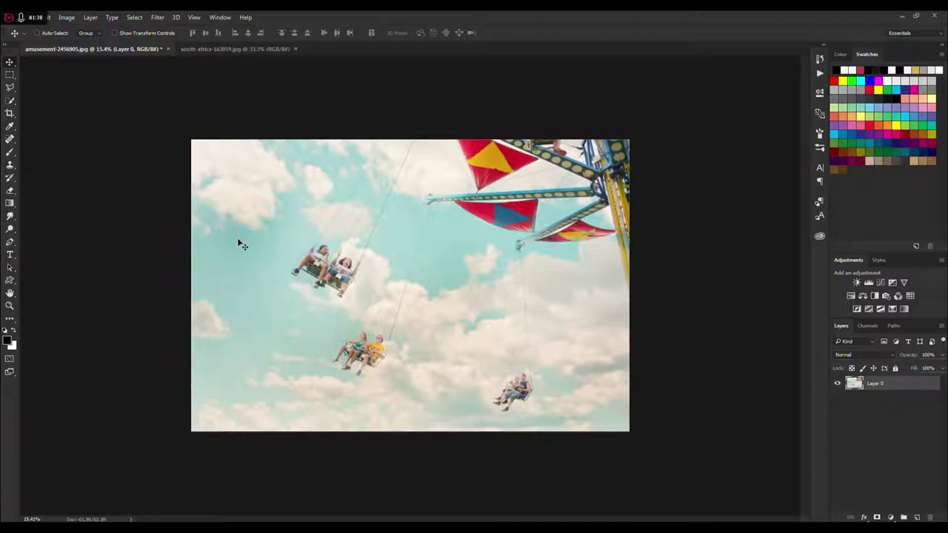
pyautogui.click(90, 17)
pyautogui.moveTo(96, 29)
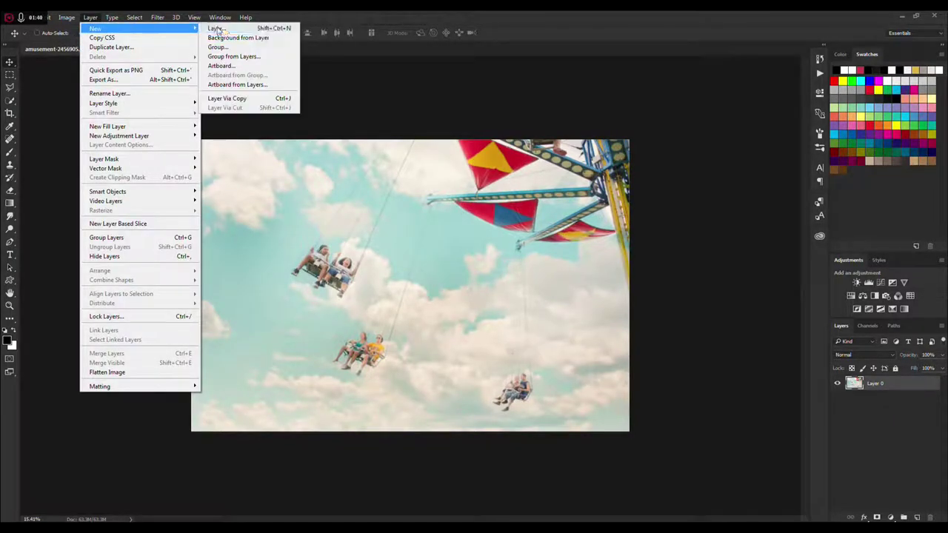
pyautogui.click(222, 37)
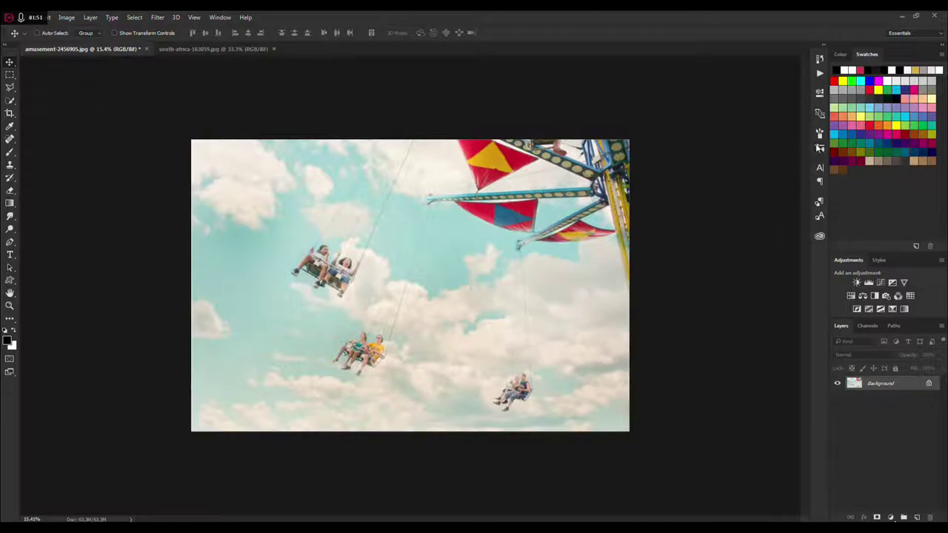
# Delete the old VHS Camera Effect action set from the Actions panel
pyautogui.click(819, 73)
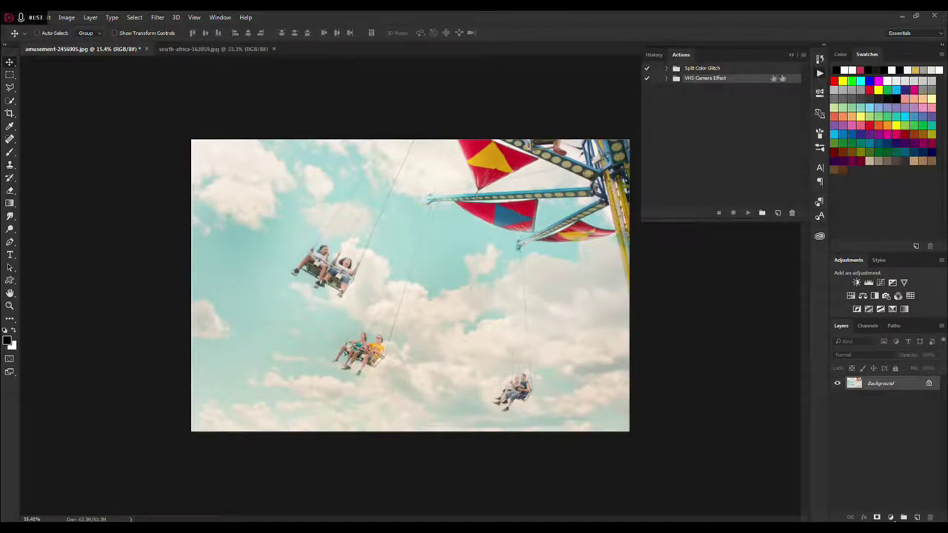
pyautogui.click(718, 79)
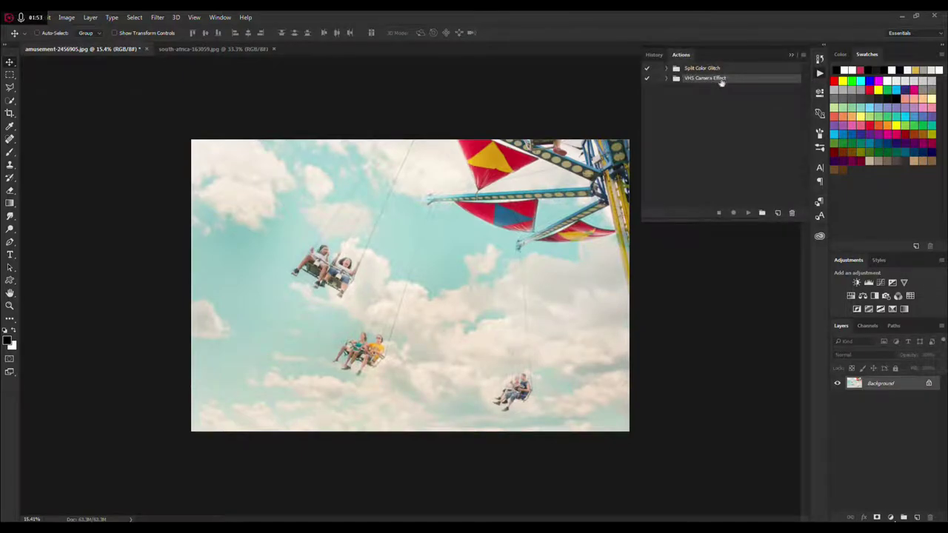
pyautogui.click(791, 215)
pyautogui.click(453, 210)
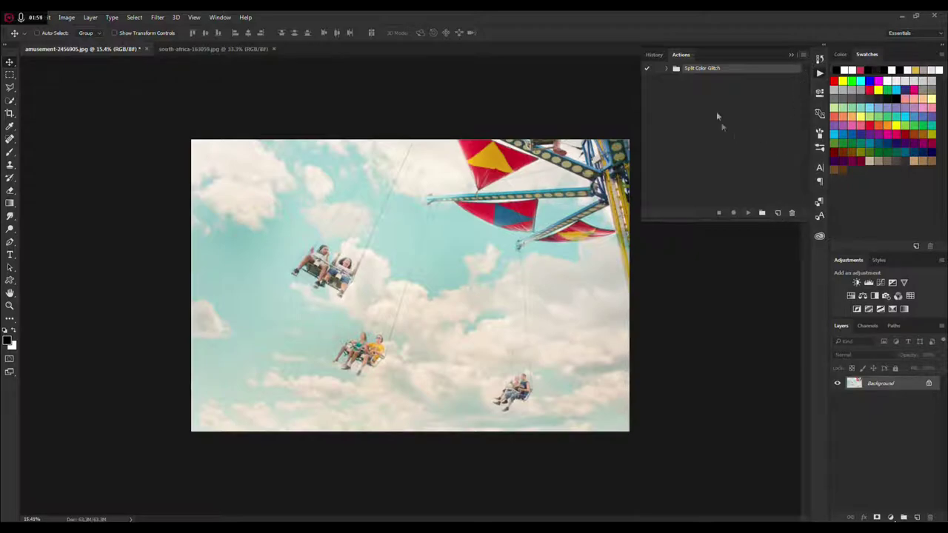
pyautogui.click(792, 56)
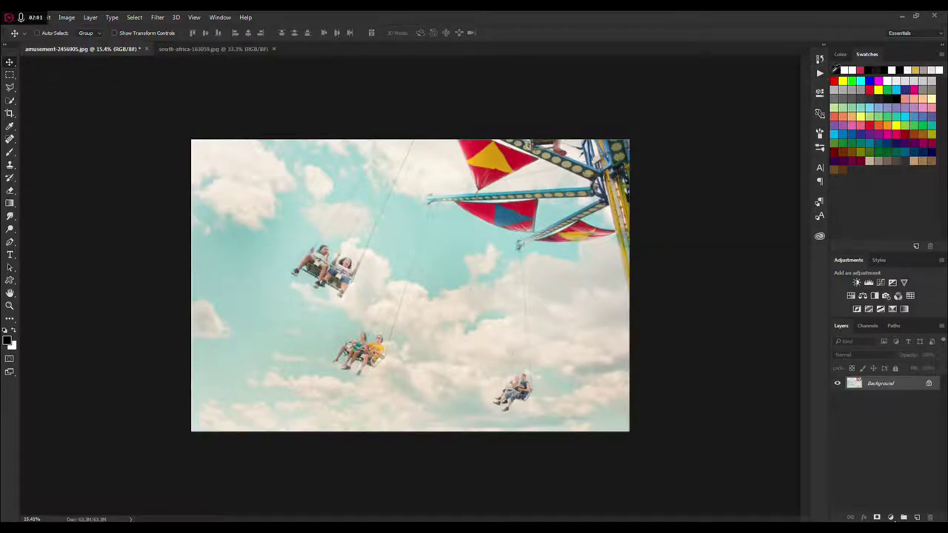
# Reopen the Actions panel and load the VHS Camera Effect.atn actions file
pyautogui.click(220, 17)
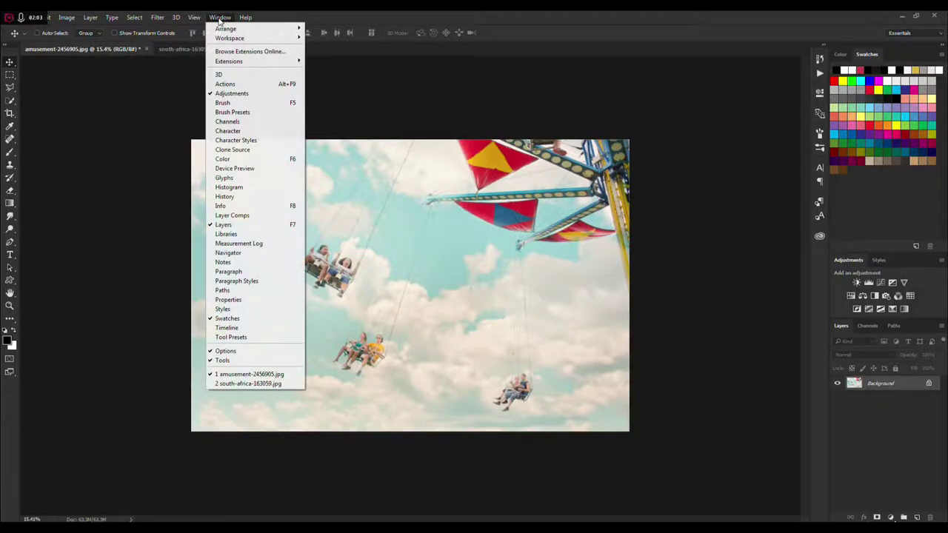
pyautogui.click(238, 86)
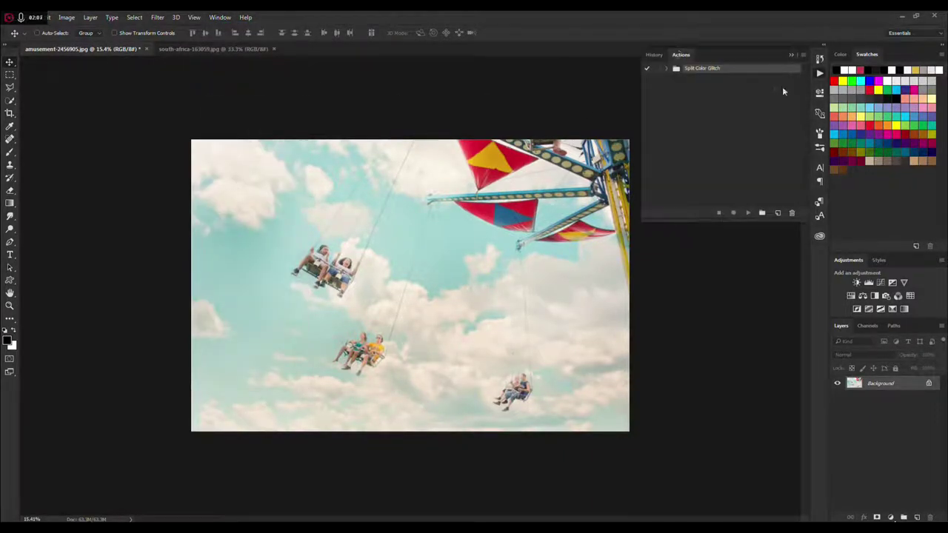
pyautogui.click(804, 54)
pyautogui.click(859, 236)
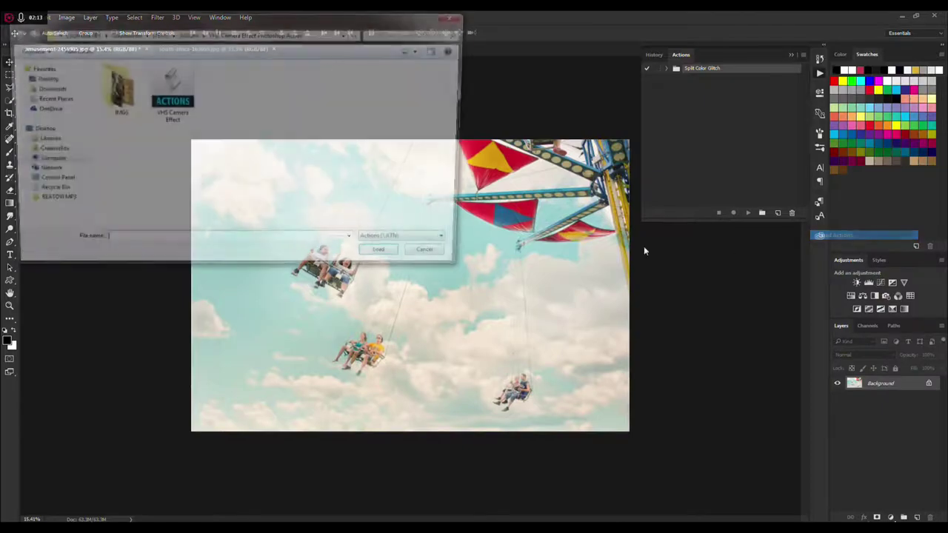
pyautogui.click(184, 103)
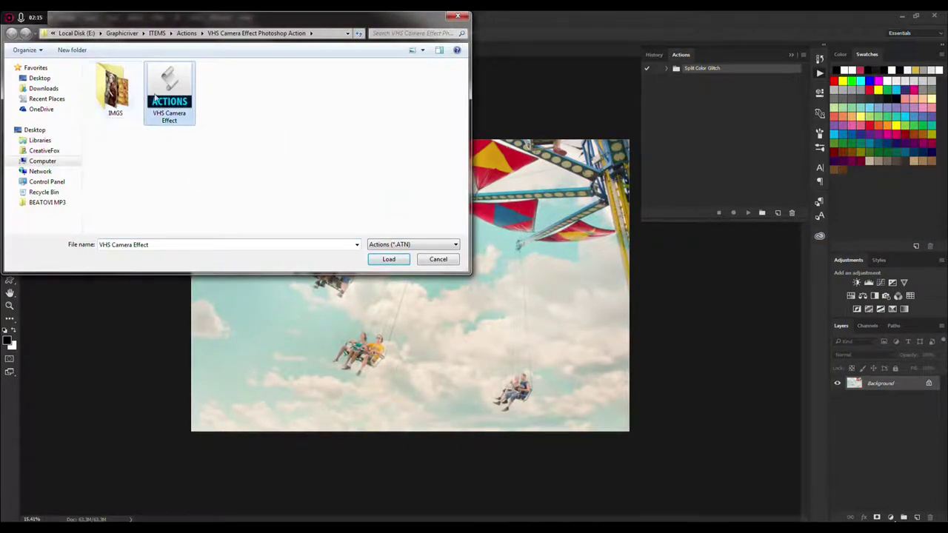
pyautogui.click(398, 260)
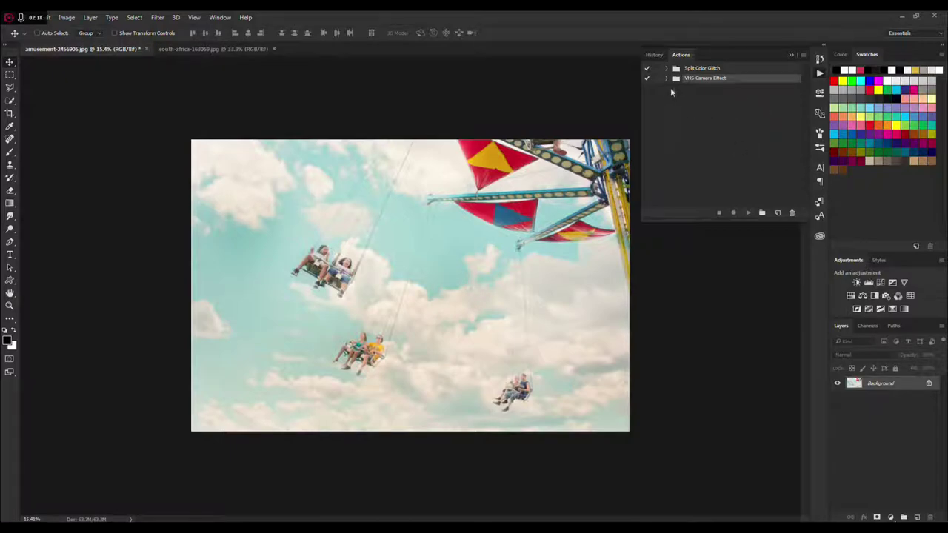
# Expand the VHS Camera Effect set and play its action on the swing-ride photo
pyautogui.click(667, 79)
pyautogui.click(695, 89)
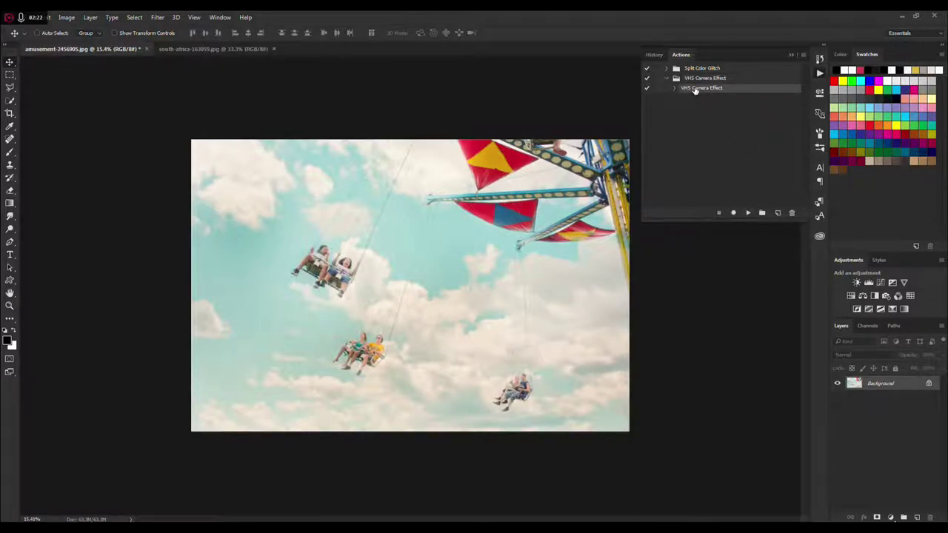
pyautogui.click(749, 214)
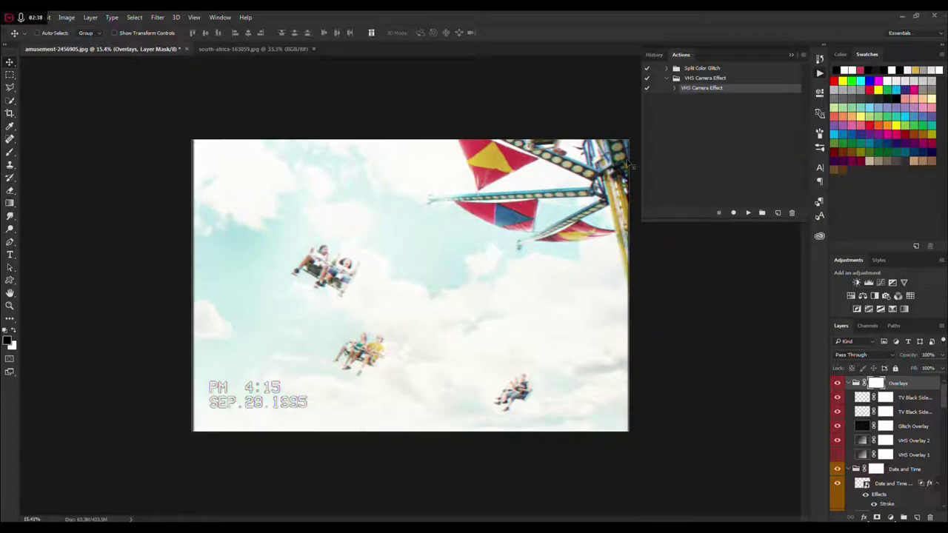
# Hide the Actions panel and use Close All Other Groups on Overlays, then collapse Overlays
pyautogui.click(793, 56)
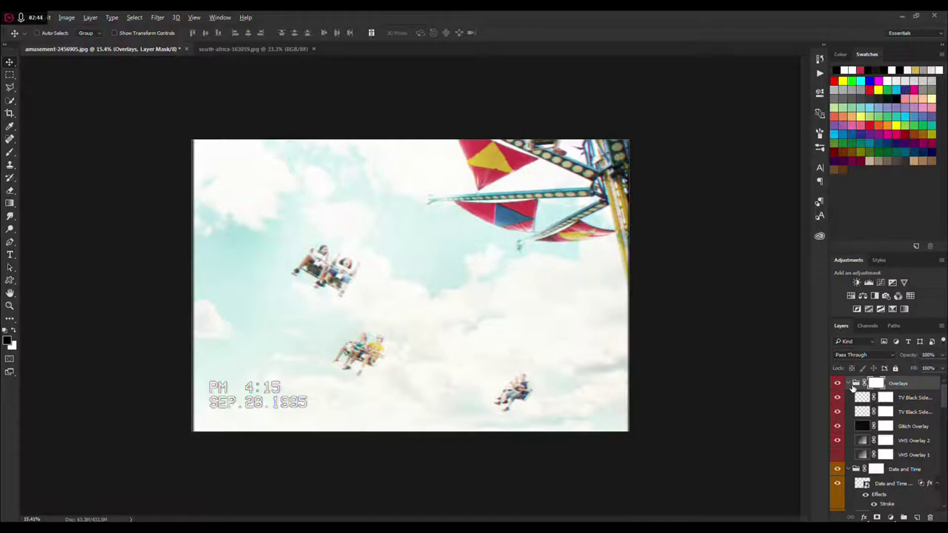
pyautogui.rightClick(851, 383)
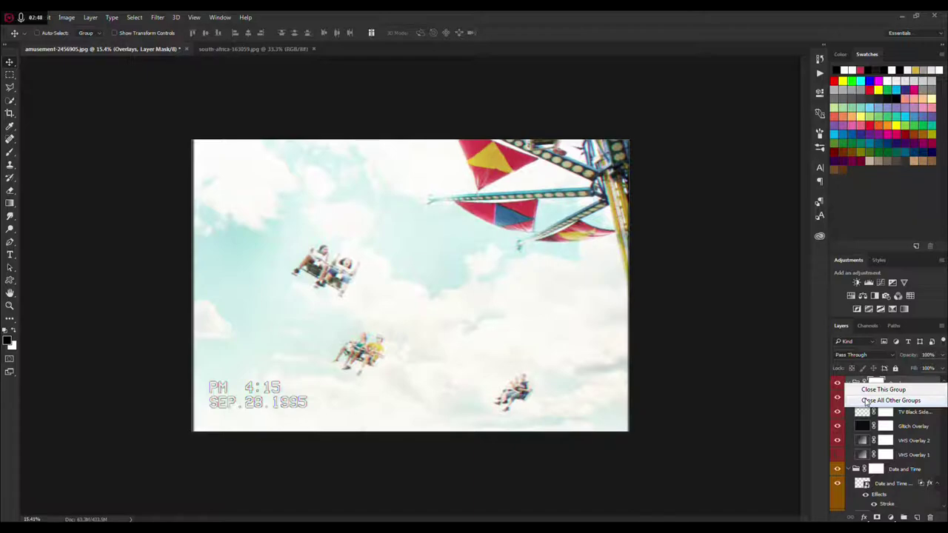
pyautogui.rightClick(852, 382)
pyautogui.rightClick(852, 381)
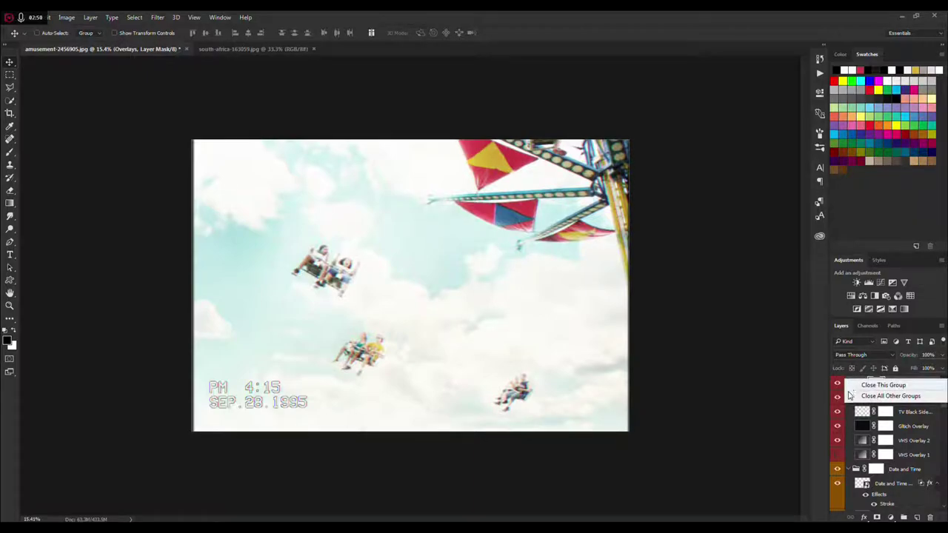
pyautogui.click(852, 423)
pyautogui.rightClick(851, 386)
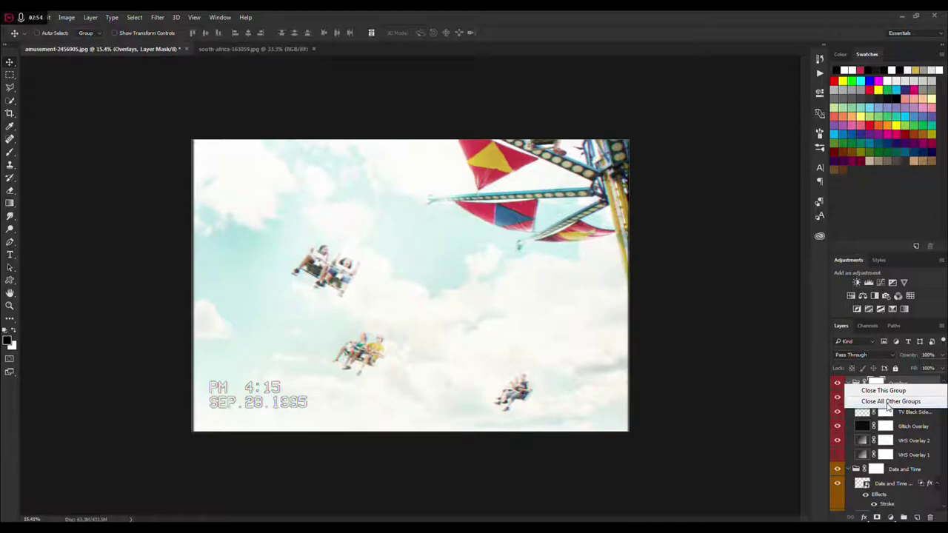
pyautogui.click(889, 403)
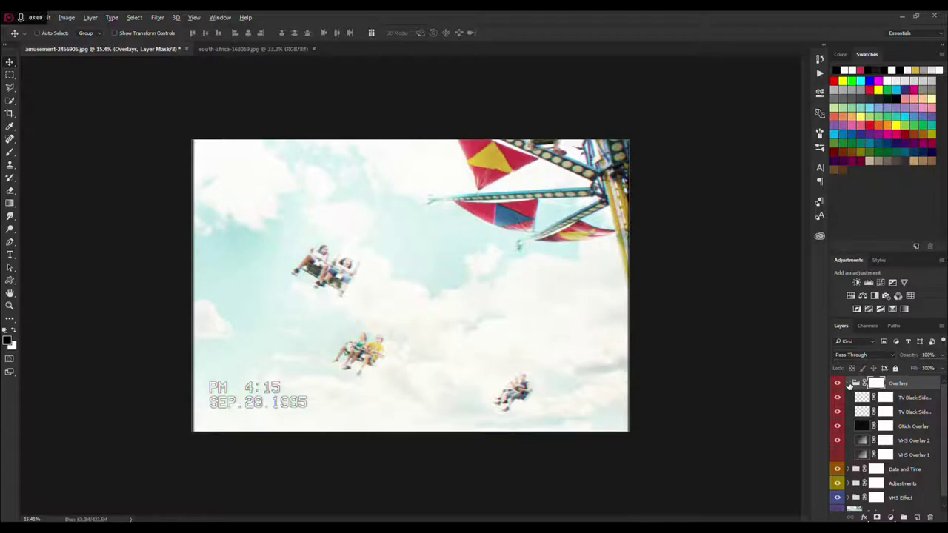
pyautogui.click(850, 384)
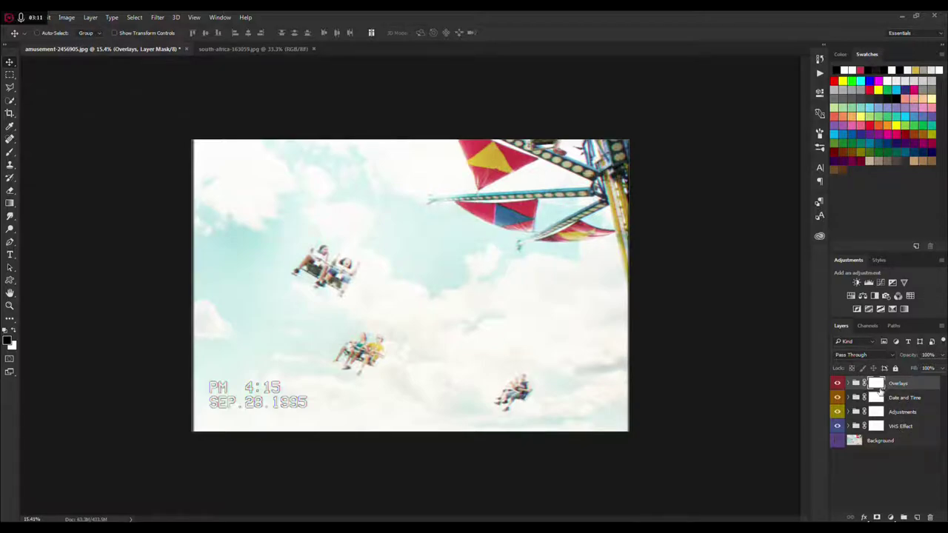
pyautogui.click(840, 384)
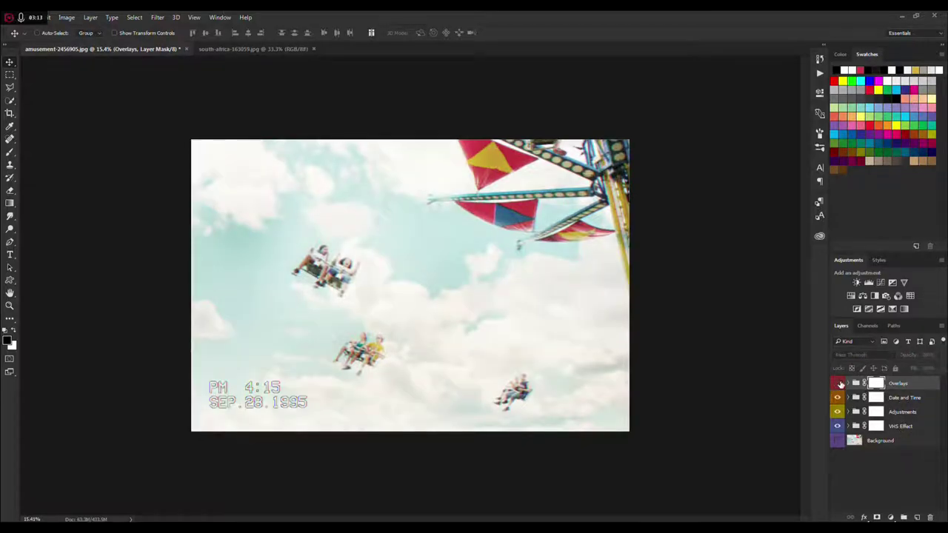
pyautogui.click(839, 384)
pyautogui.click(840, 383)
pyautogui.click(840, 384)
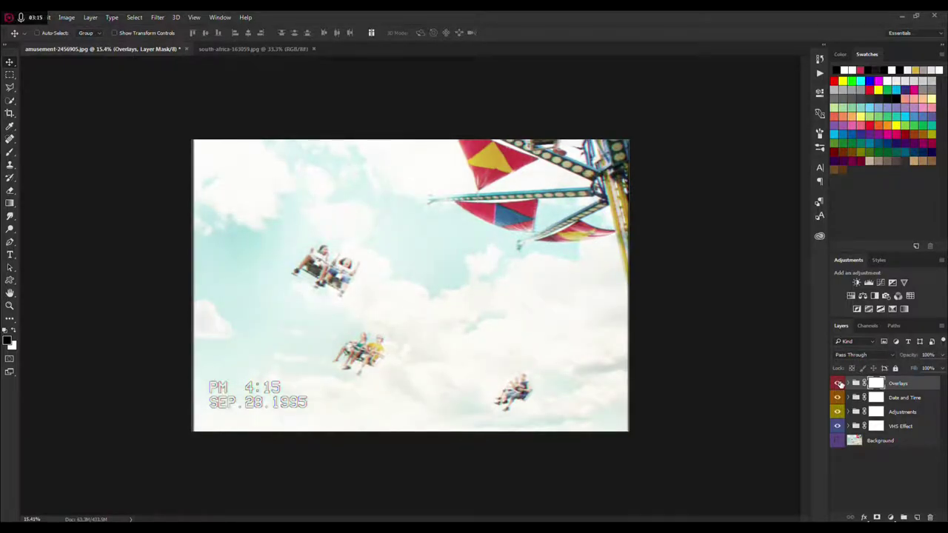
pyautogui.click(839, 383)
pyautogui.click(839, 384)
pyautogui.click(840, 384)
pyautogui.click(839, 384)
pyautogui.click(849, 384)
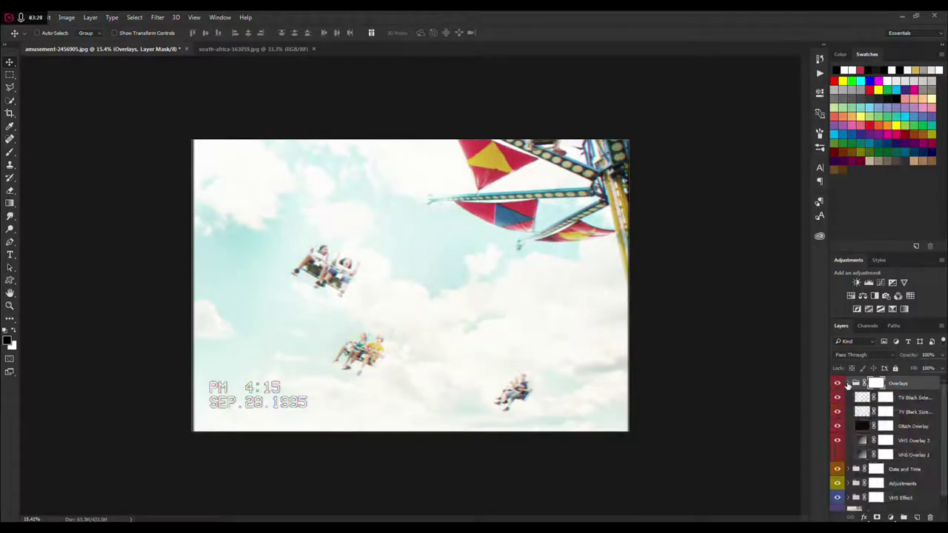
pyautogui.click(839, 399)
pyautogui.click(839, 413)
pyautogui.click(839, 412)
pyautogui.click(839, 398)
pyautogui.click(838, 399)
pyautogui.click(839, 412)
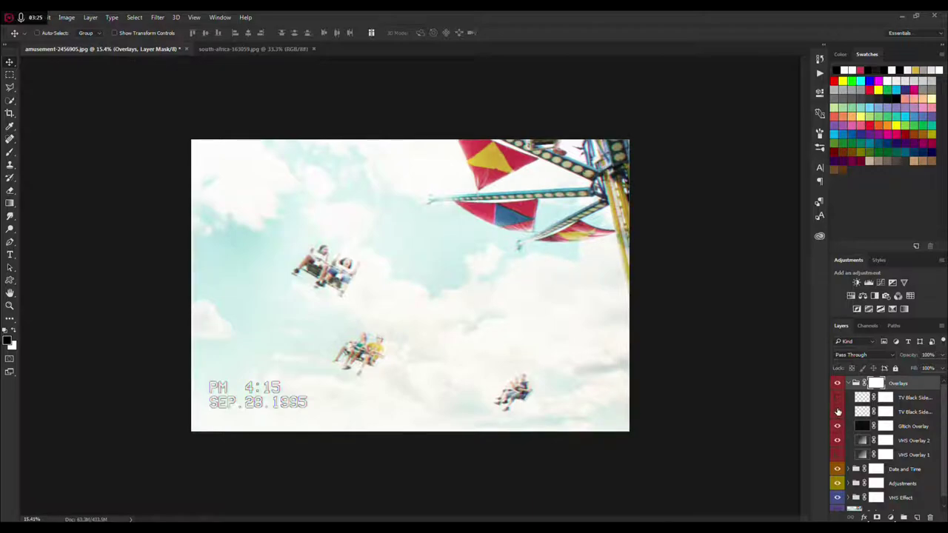
pyautogui.click(839, 413)
pyautogui.click(839, 399)
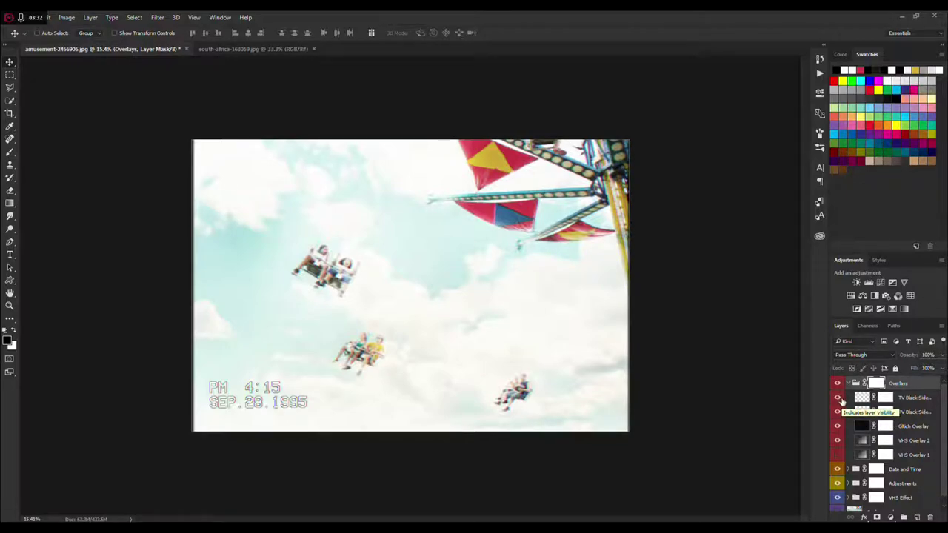
pyautogui.click(838, 398)
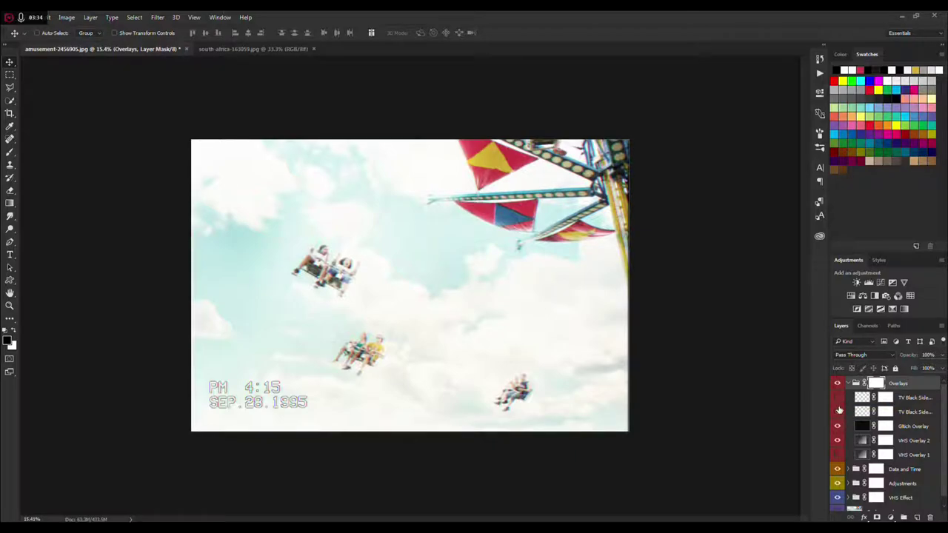
pyautogui.click(838, 412)
pyautogui.click(838, 427)
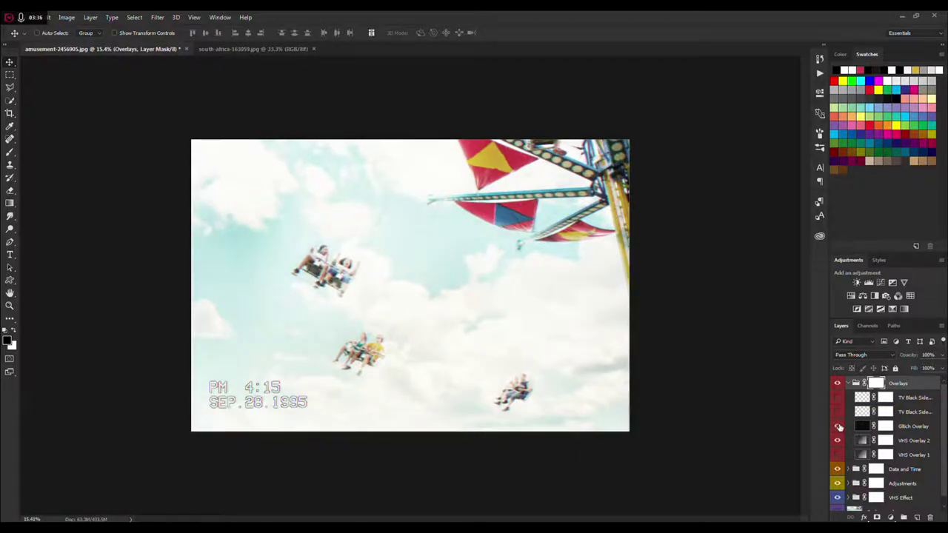
pyautogui.scroll(8, 196, 259)
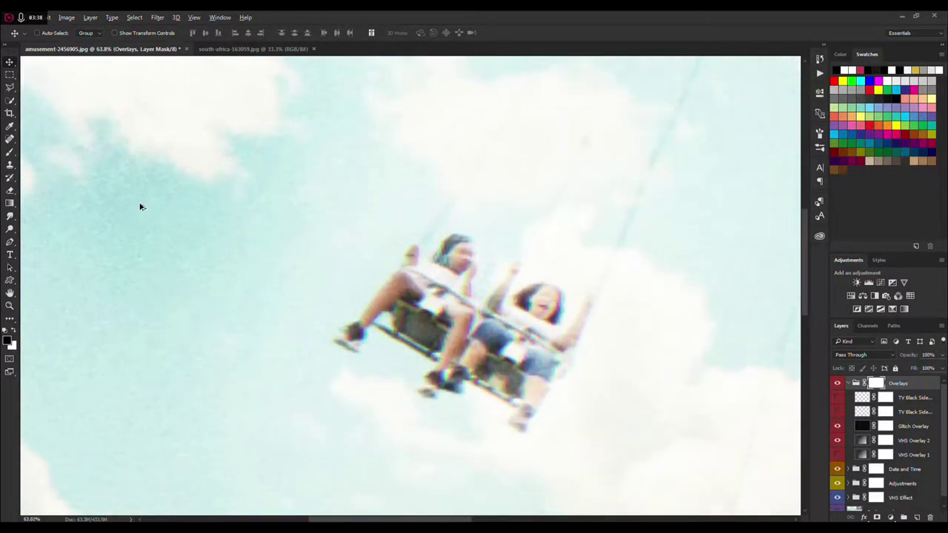
pyautogui.scroll(3, 147, 209)
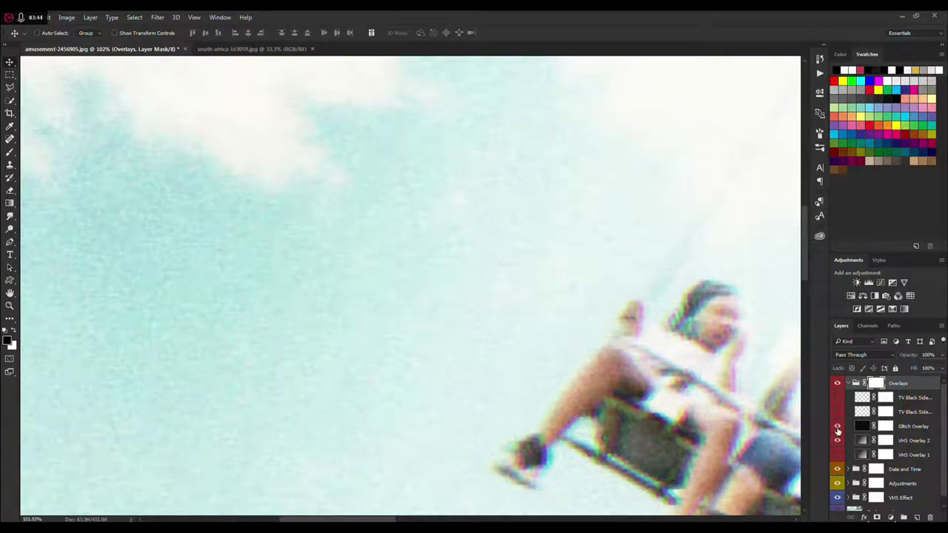
pyautogui.click(837, 427)
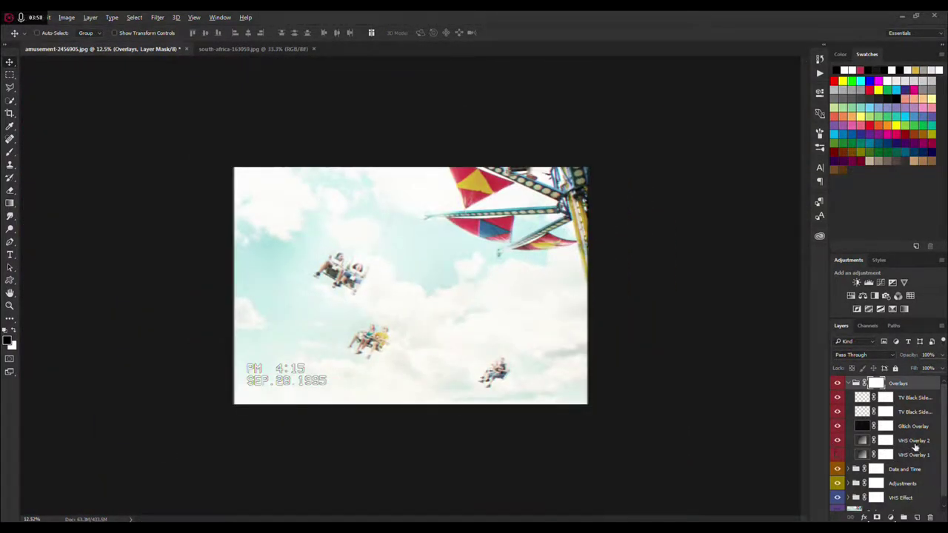
pyautogui.click(839, 441)
pyautogui.click(838, 441)
pyautogui.click(837, 442)
pyautogui.click(838, 442)
pyautogui.click(838, 455)
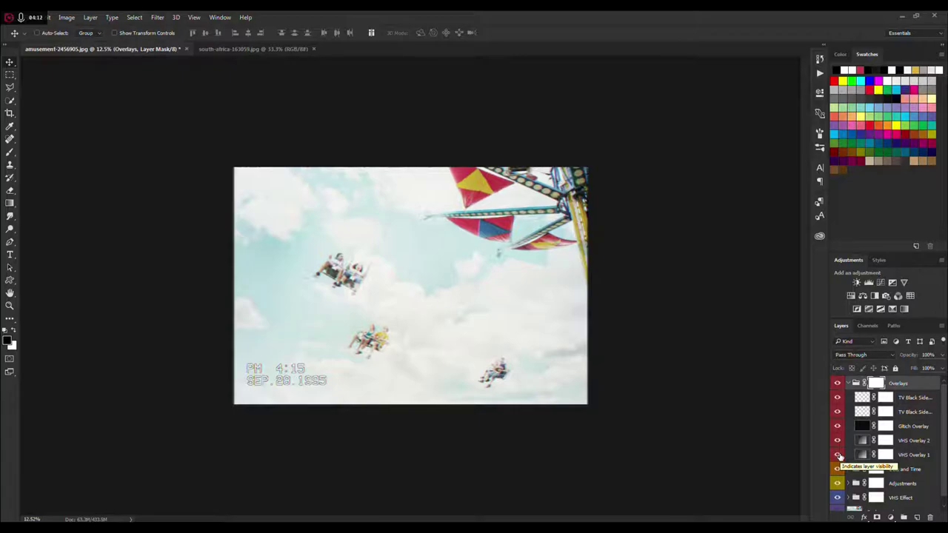
pyautogui.click(838, 456)
pyautogui.click(838, 455)
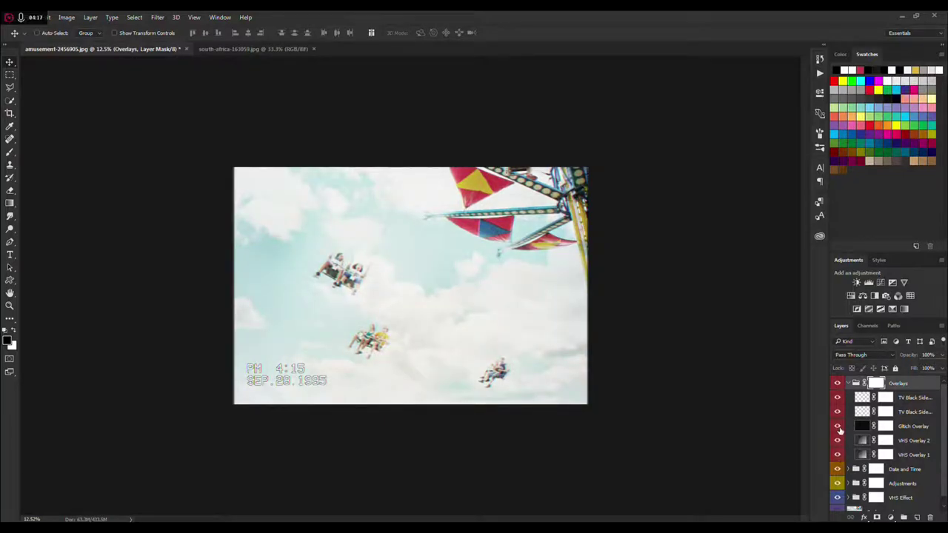
pyautogui.click(849, 384)
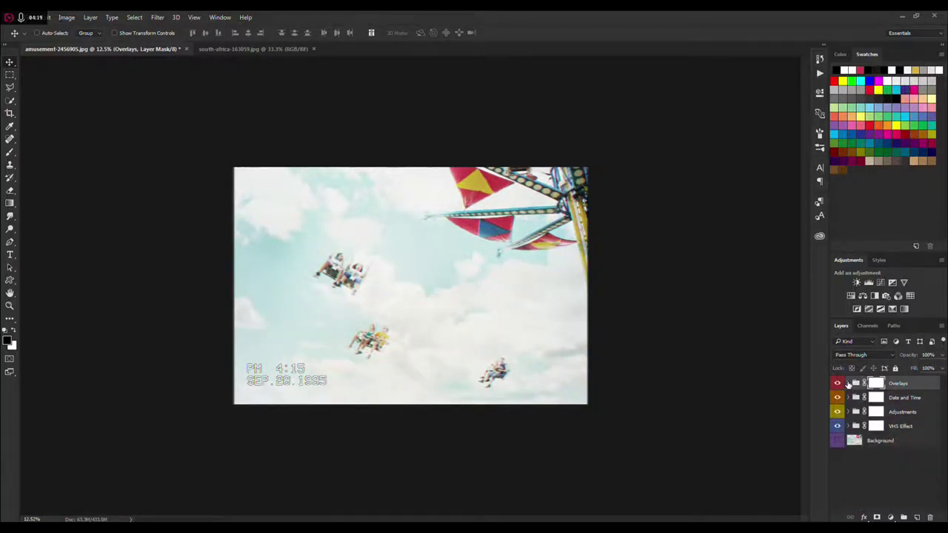
# Select the Date and Time group and toggle it open and closed
pyautogui.click(913, 398)
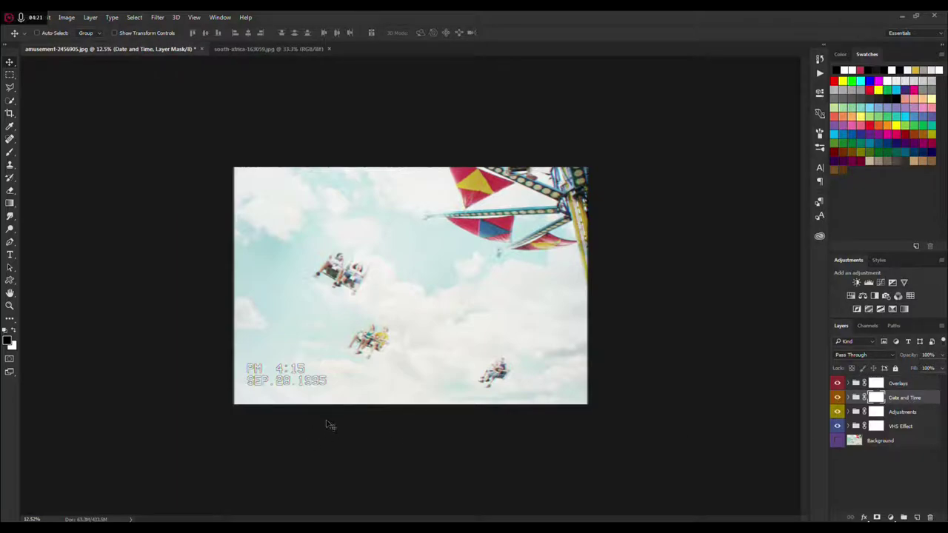
pyautogui.click(849, 398)
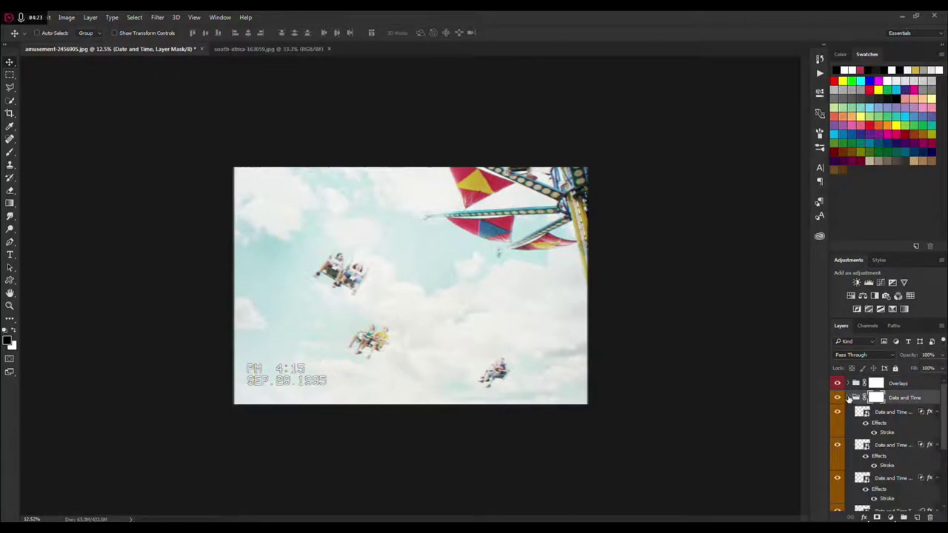
pyautogui.keyDown('alt'); pyautogui.click(852, 397); pyautogui.keyUp('alt')
pyautogui.click(852, 398)
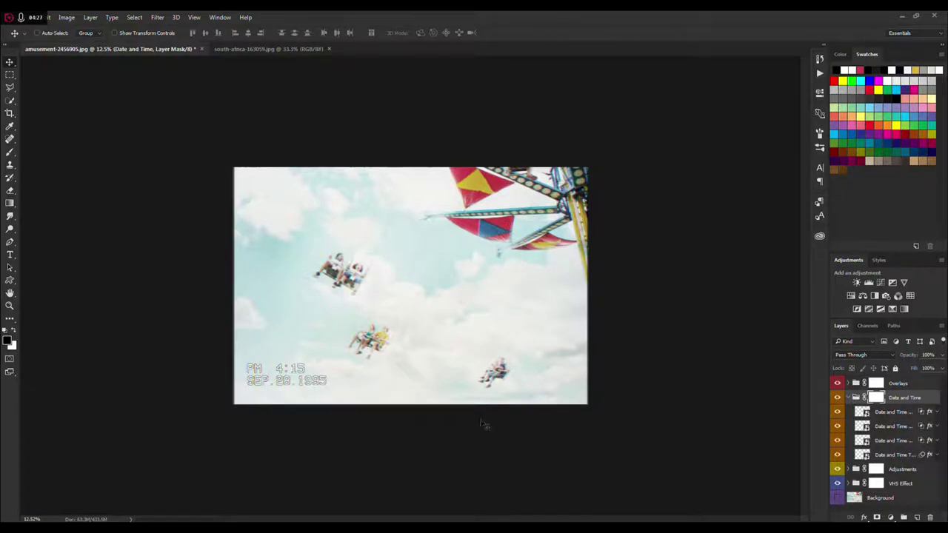
pyautogui.click(853, 398)
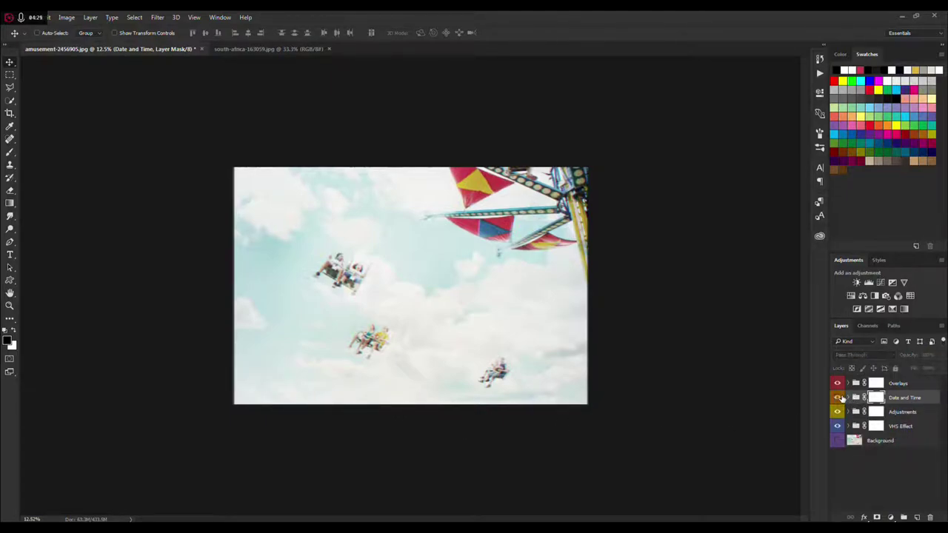
# Undo a test brush stroke over the date stamp, then expand the Overlays group
pyautogui.click(9, 153)
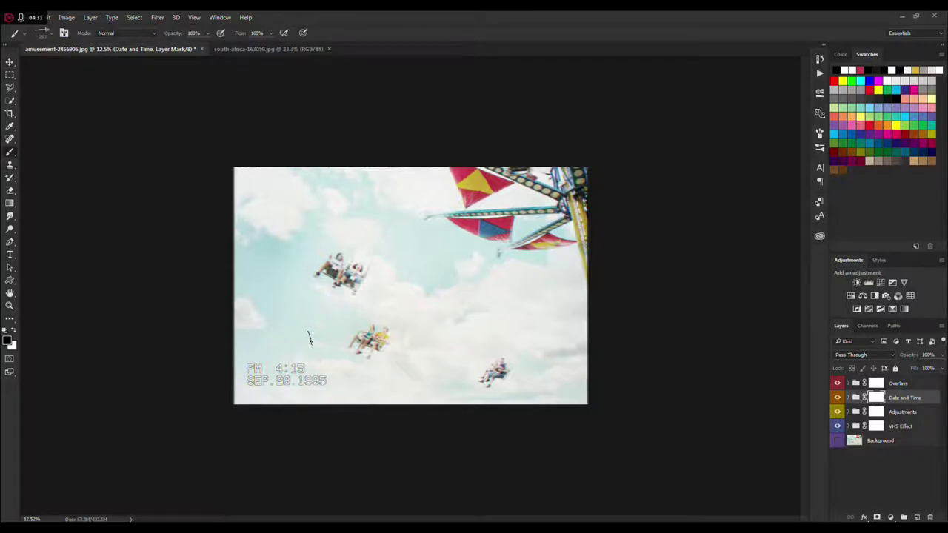
pyautogui.moveTo(302, 350)
pyautogui.mouseDown()
pyautogui.moveTo(315, 374)
pyautogui.moveTo(256, 374)
pyautogui.moveTo(319, 383)
pyautogui.mouseUp()
pyautogui.click(53, 17)
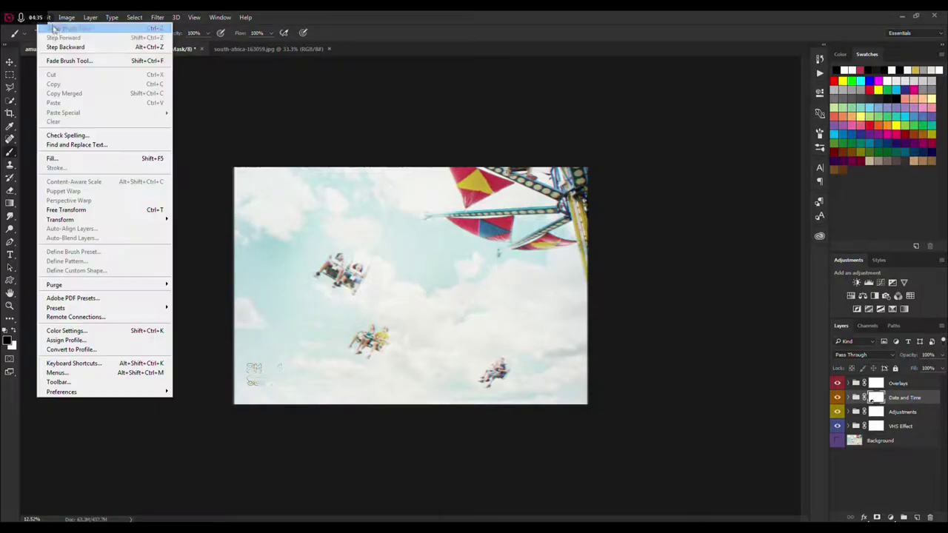
pyautogui.click(74, 27)
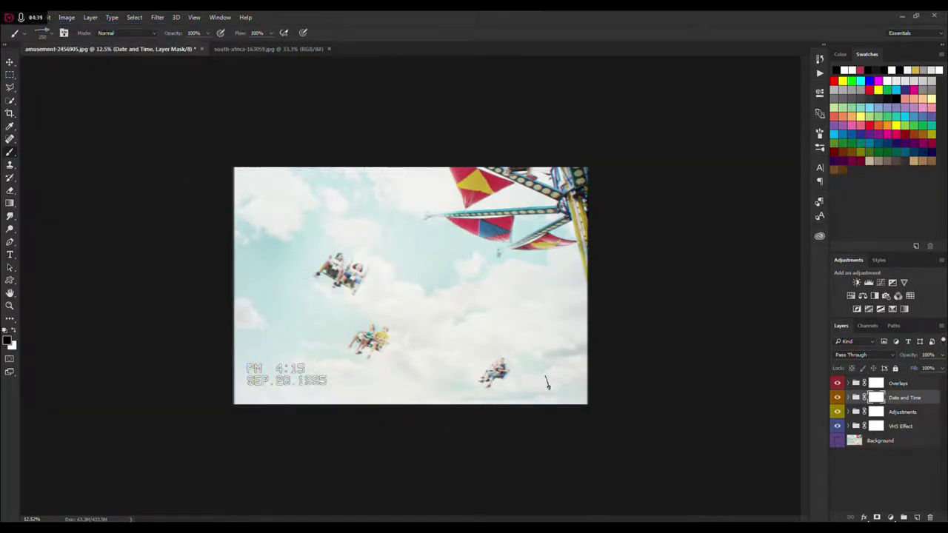
pyautogui.click(895, 385)
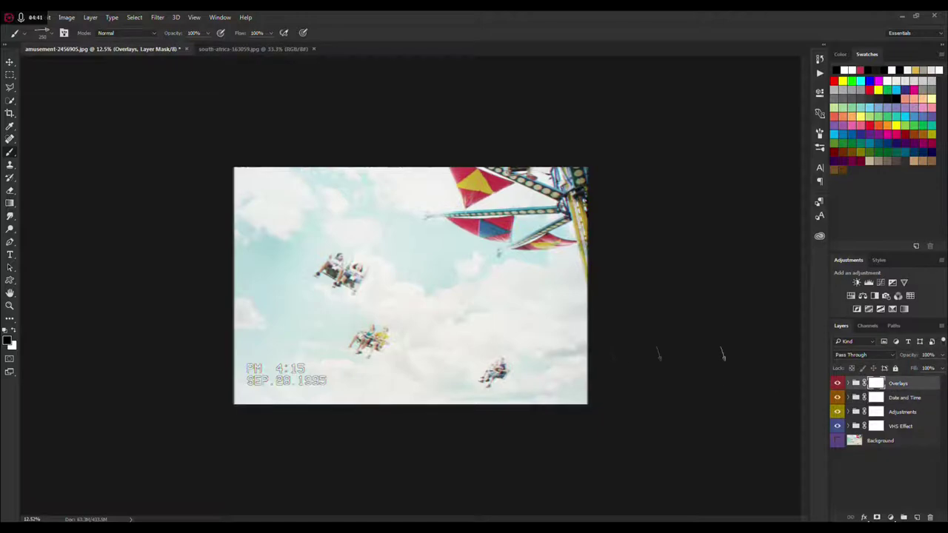
pyautogui.click(850, 384)
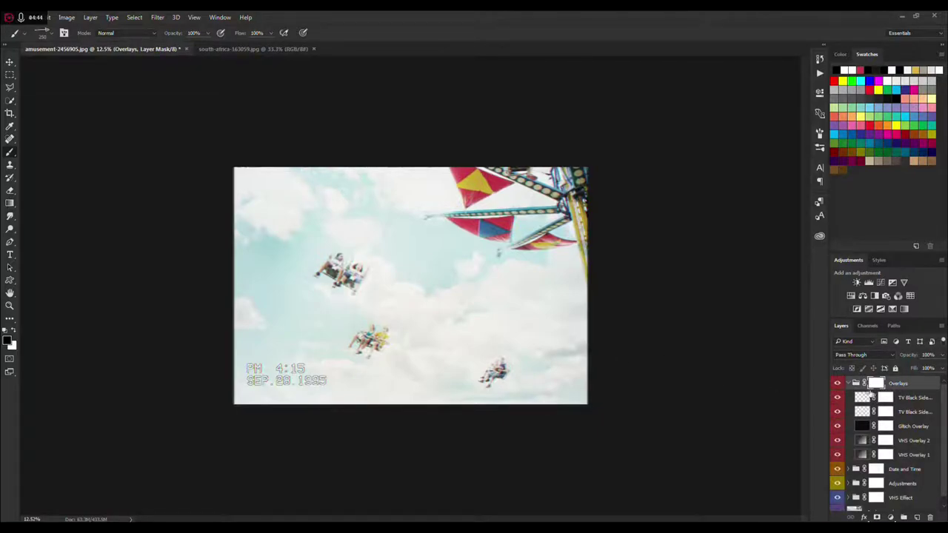
# Undo the brush marks on the VHS Overlay 2 layer mask
pyautogui.click(886, 440)
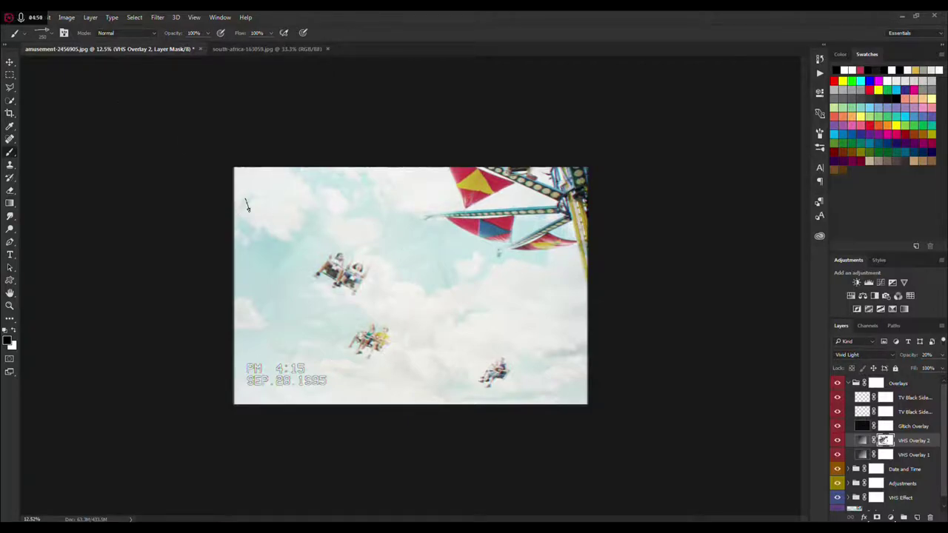
pyautogui.click(50, 19)
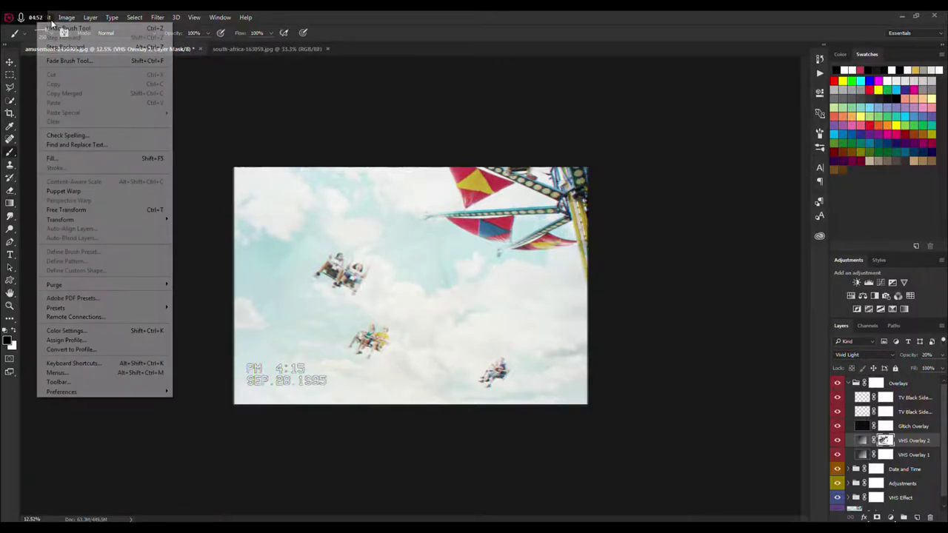
pyautogui.click(68, 28)
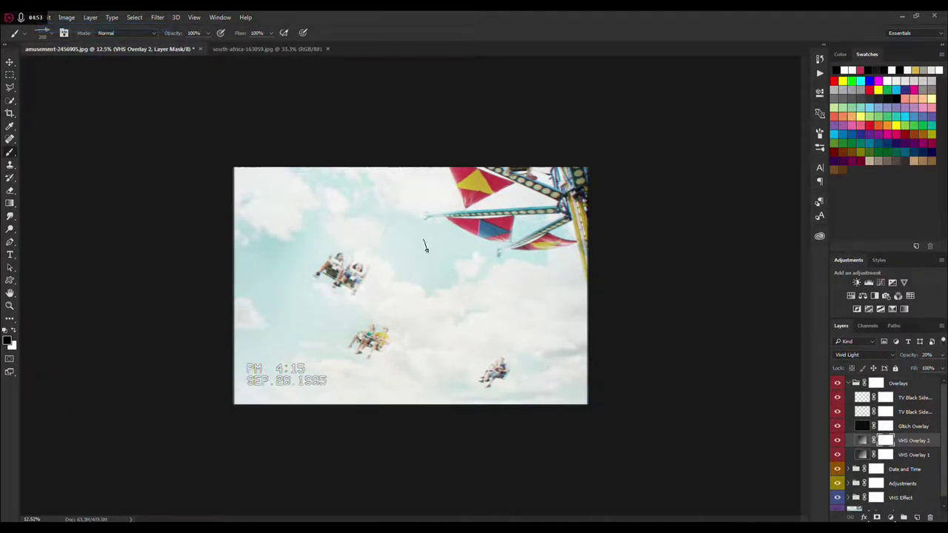
# Pick a 250 px soft round brush, undo a test mask stroke, and expand Date and Time
pyautogui.click(52, 33)
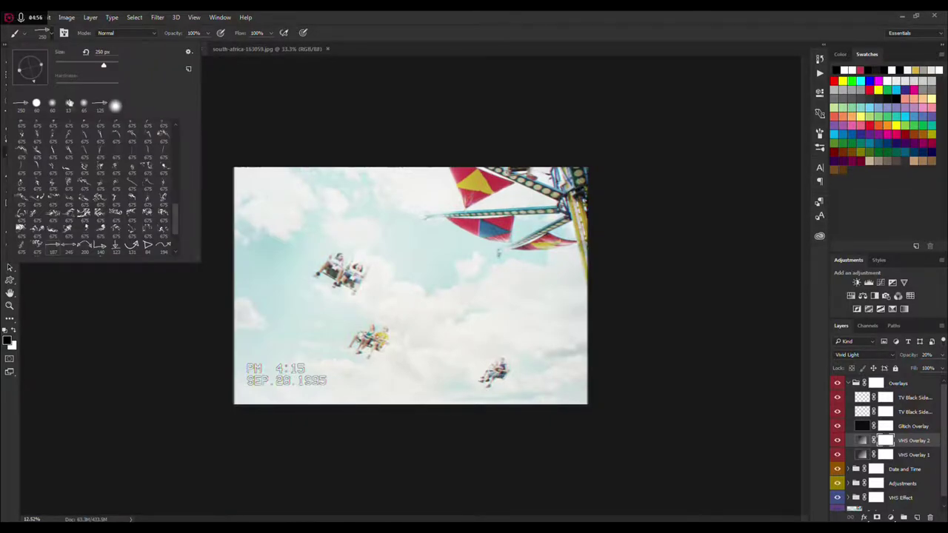
pyautogui.scroll(3, 173, 207)
pyautogui.click(84, 127)
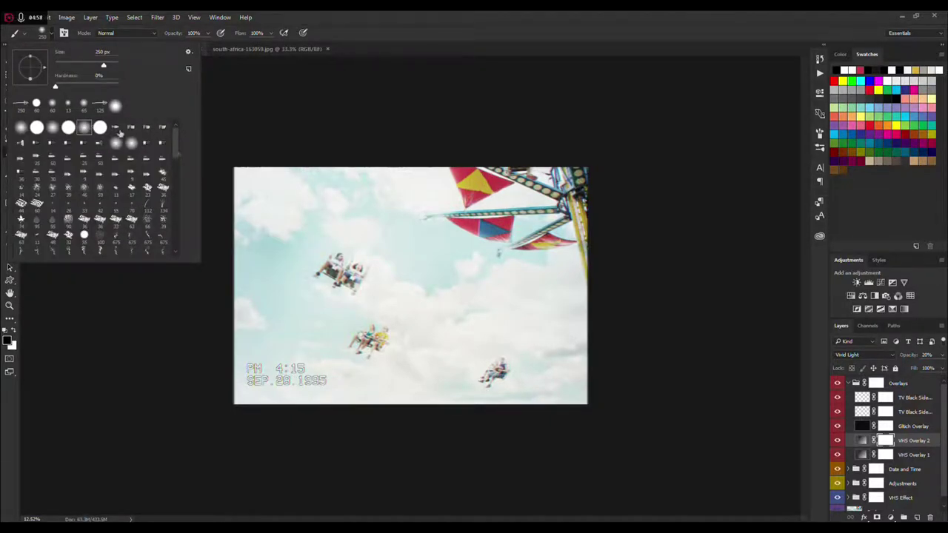
pyautogui.click(357, 209)
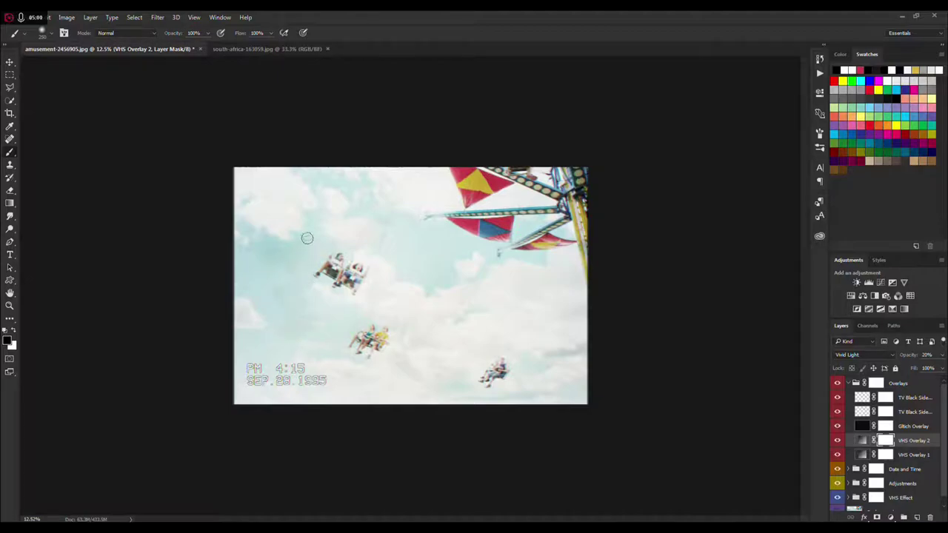
pyautogui.moveTo(402, 250); pyautogui.dragTo(396, 235)
pyautogui.click(49, 18)
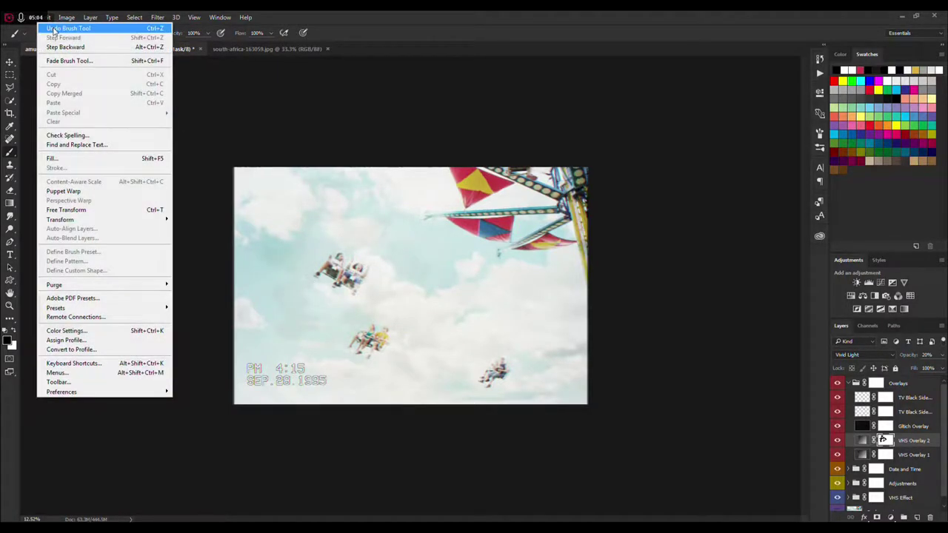
pyautogui.click(63, 28)
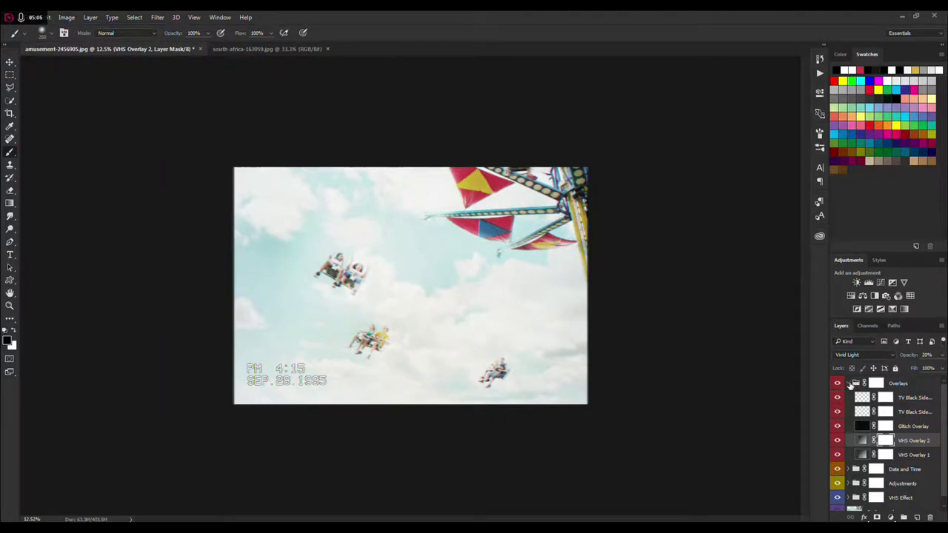
pyautogui.click(855, 384)
pyautogui.click(856, 398)
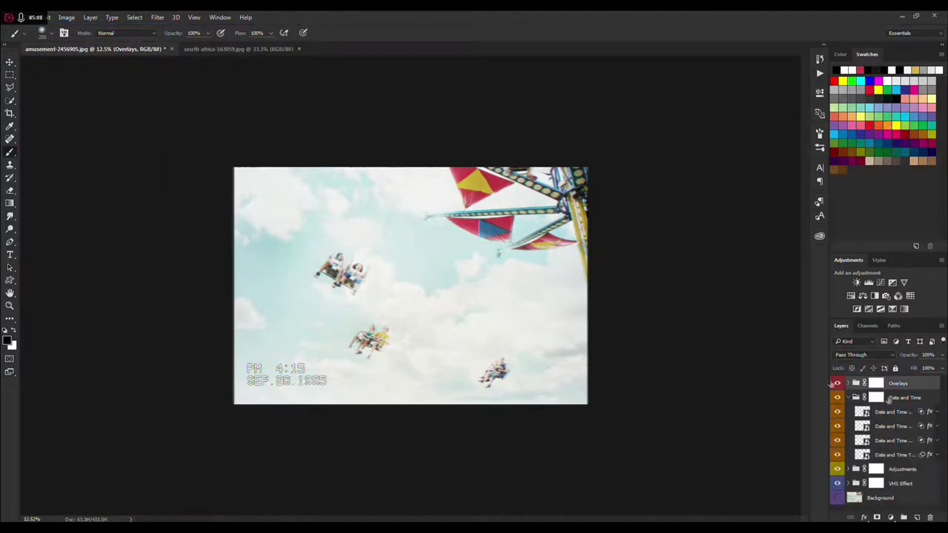
# Open the Date and Time smart object and change the time to AM 11:46
pyautogui.click(10, 62)
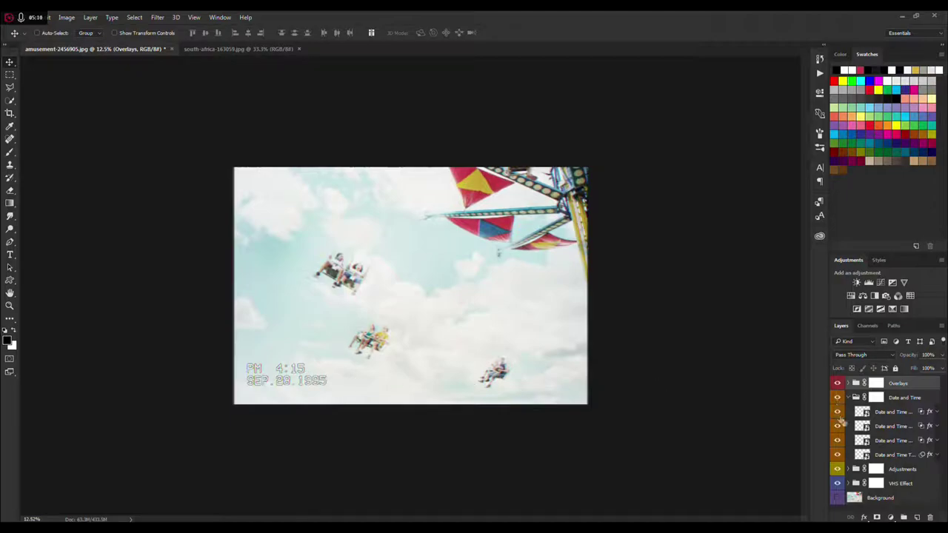
pyautogui.doubleClick(864, 413)
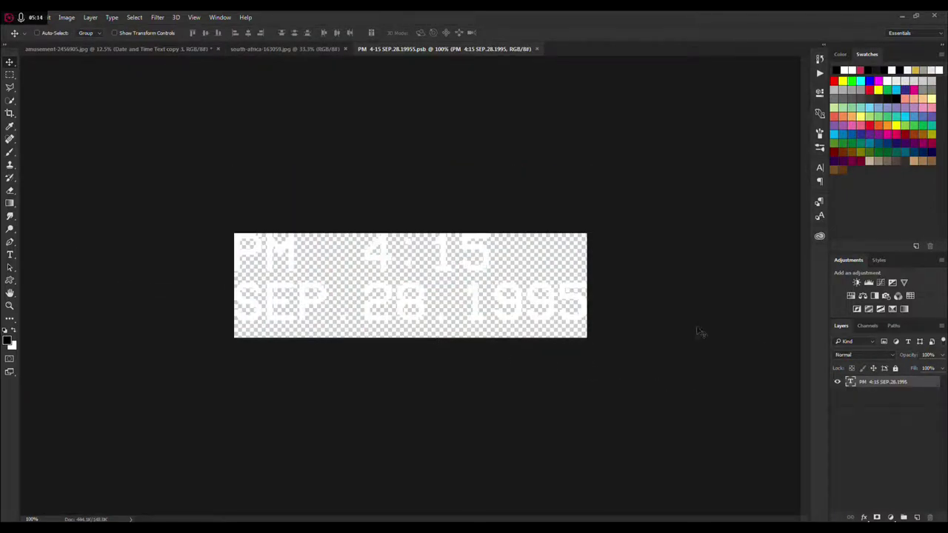
pyautogui.click(11, 255)
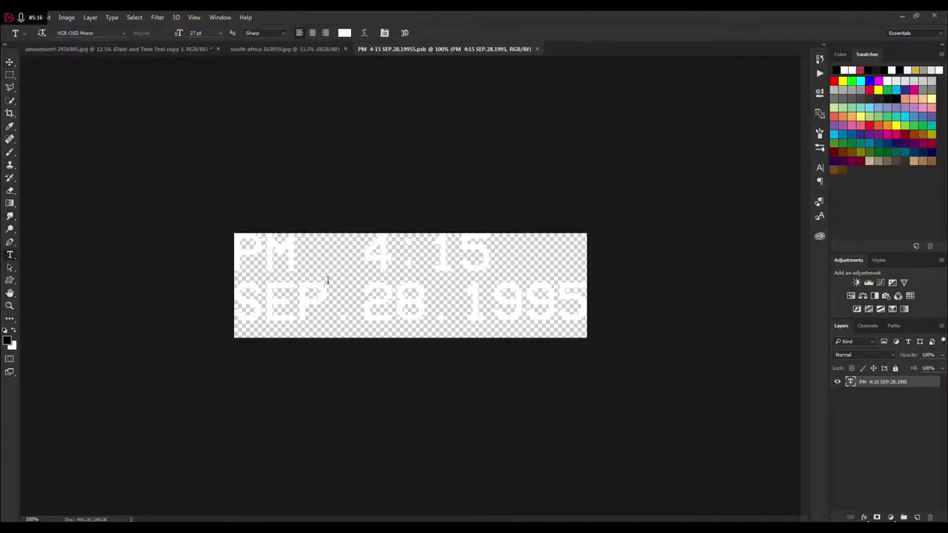
pyautogui.click(270, 256)
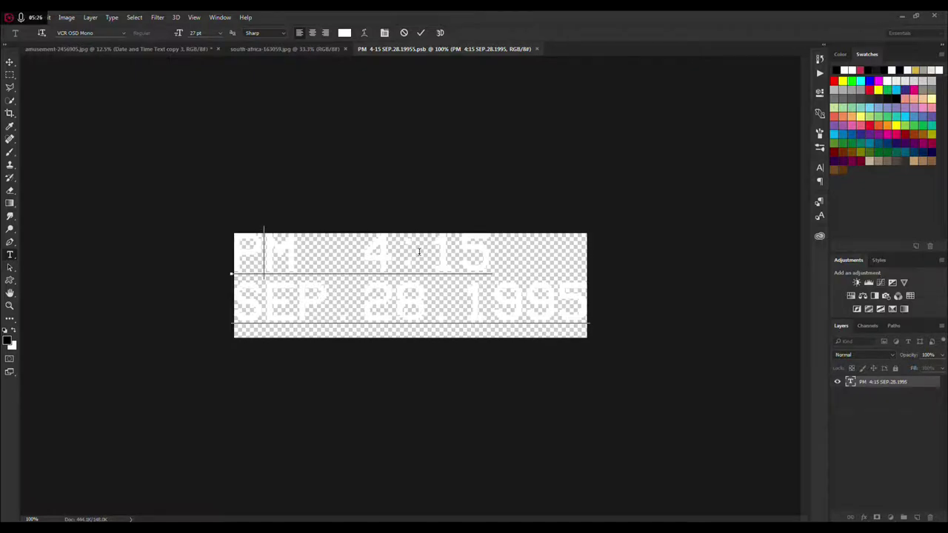
pyautogui.moveTo(296, 260); pyautogui.dragTo(232, 260)
pyautogui.moveTo(296, 259); pyautogui.dragTo(246, 261)
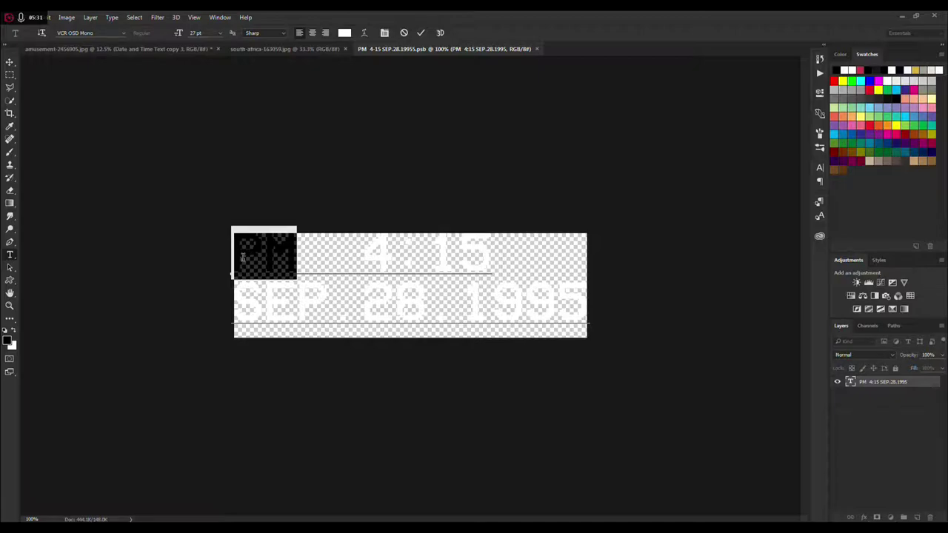
pyautogui.write('AM')
pyautogui.moveTo(395, 263); pyautogui.dragTo(364, 263)
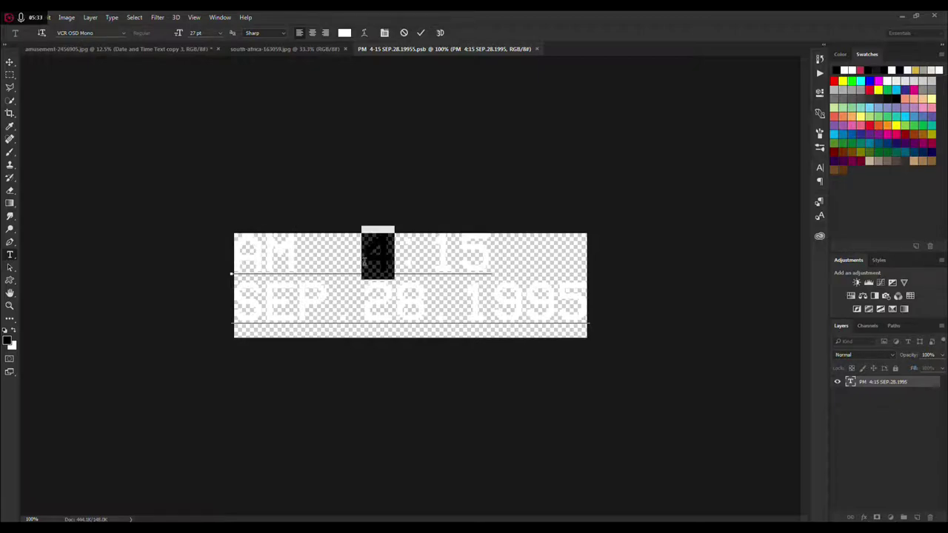
pyautogui.write('11')
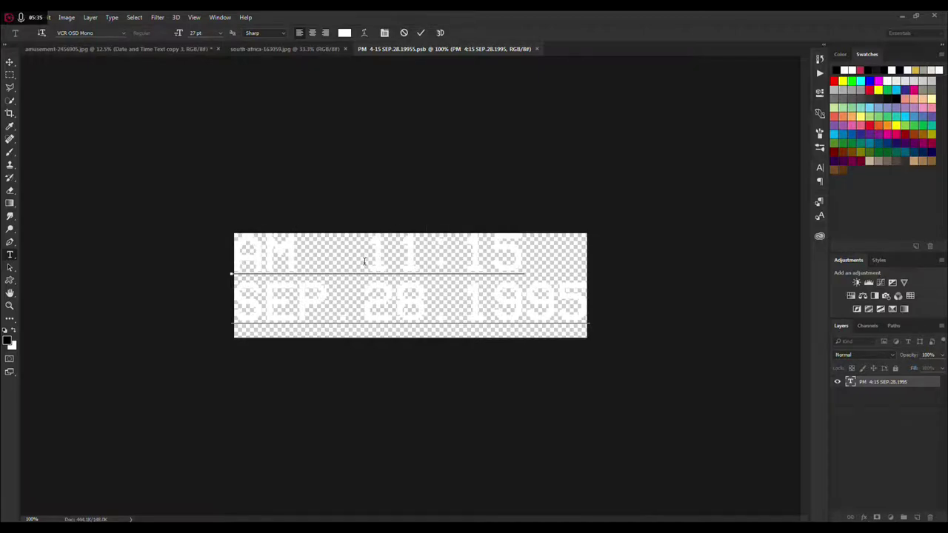
pyautogui.moveTo(525, 254); pyautogui.dragTo(459, 256)
pyautogui.write('46')
# Change the date to JUN.12.1996 and commit the text
pyautogui.moveTo(329, 304); pyautogui.dragTo(238, 307)
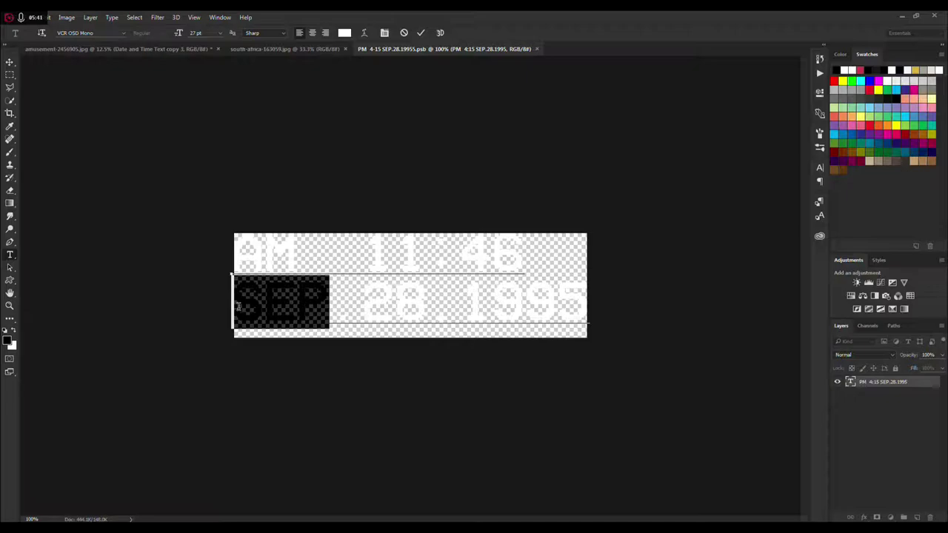
pyautogui.write('JUN')
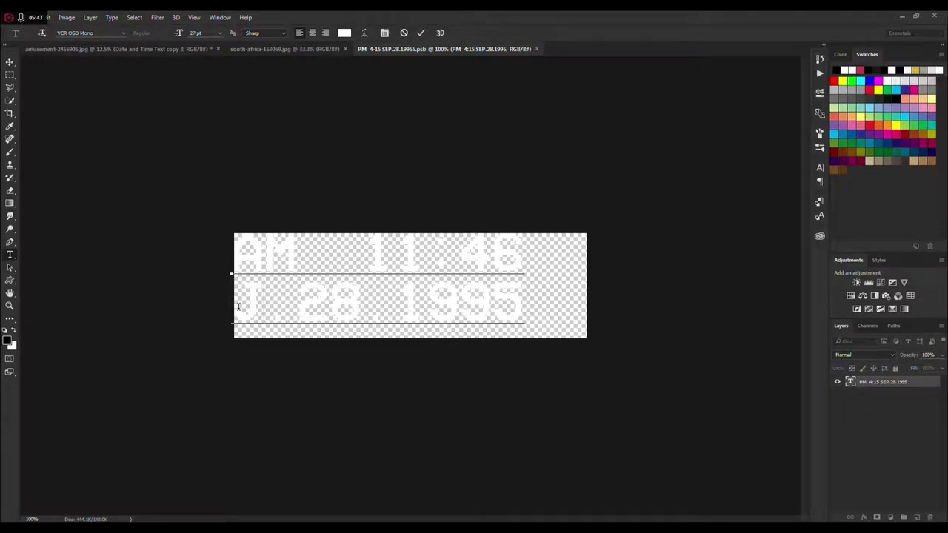
pyautogui.moveTo(427, 304); pyautogui.dragTo(368, 302)
pyautogui.write('12')
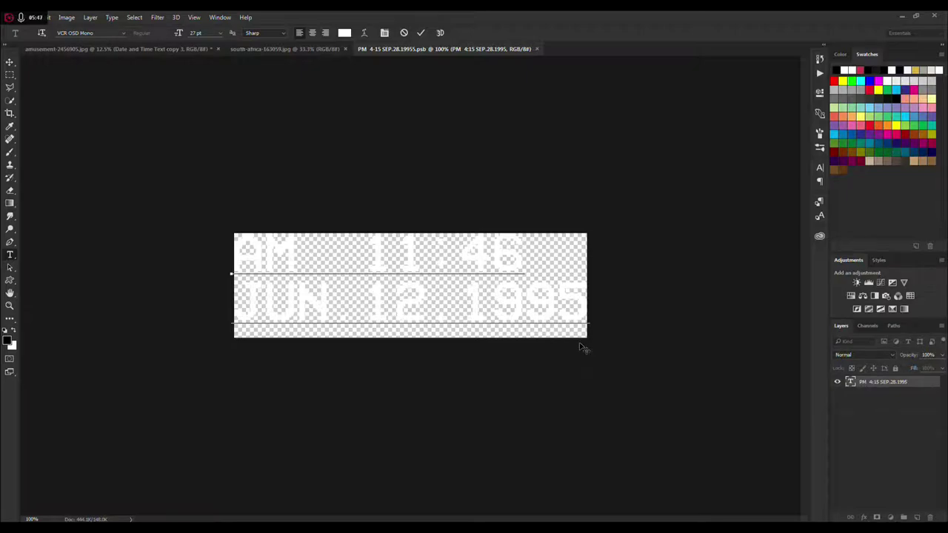
pyautogui.moveTo(588, 303); pyautogui.dragTo(560, 303)
pyautogui.write('6')
pyautogui.click(421, 34)
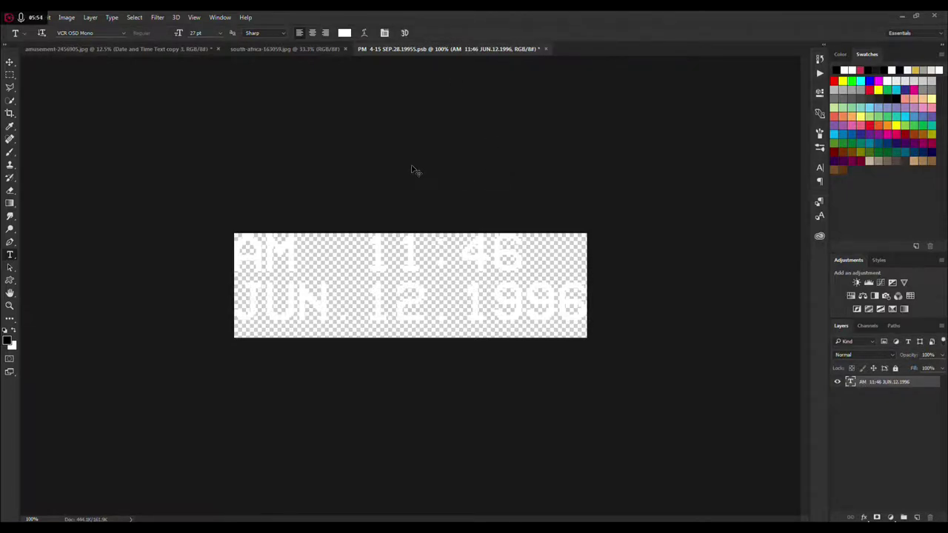
pyautogui.click(11, 63)
# Close the smart object tab, zoom in on the date stamp, and hide the top Date and Time layer
pyautogui.click(542, 49)
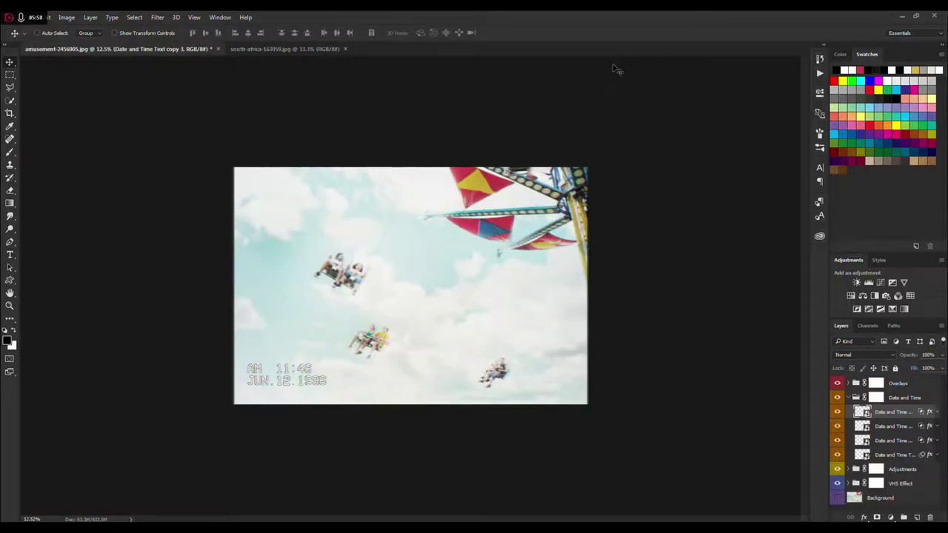
pyautogui.scroll(5, 272, 407)
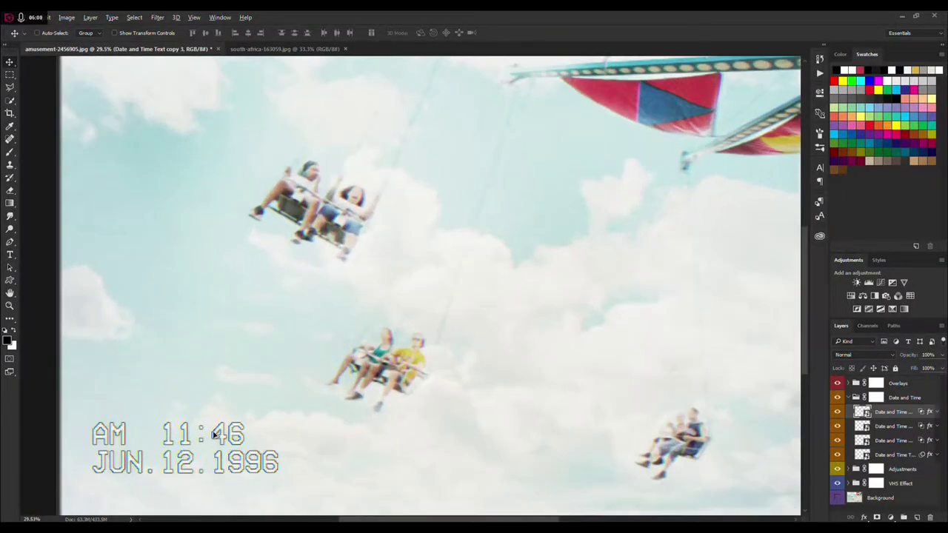
pyautogui.scroll(4, 184, 472)
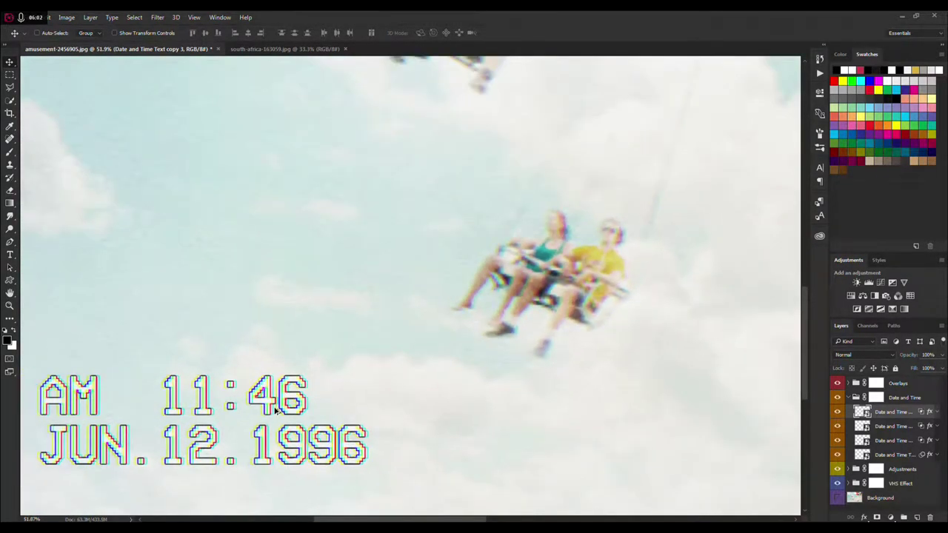
pyautogui.moveTo(187, 402); pyautogui.dragTo(345, 311)
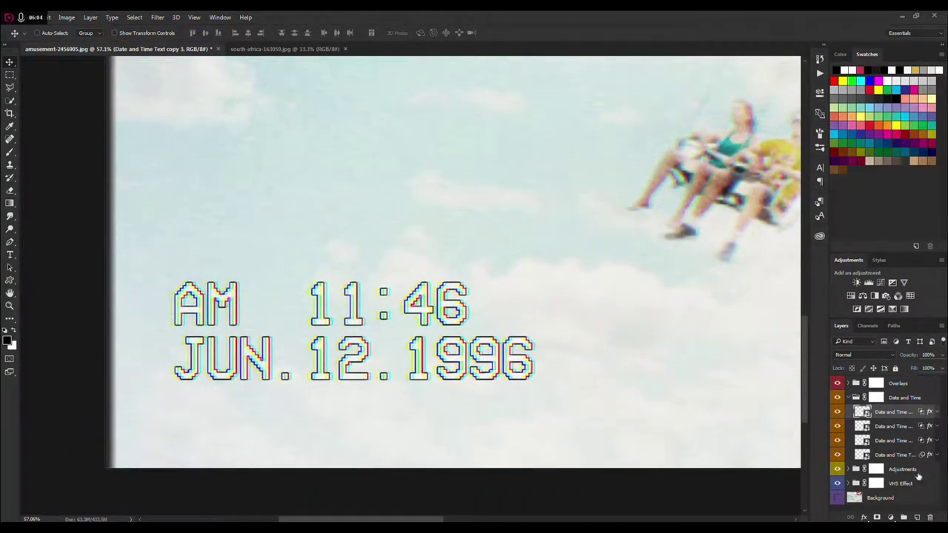
pyautogui.click(838, 413)
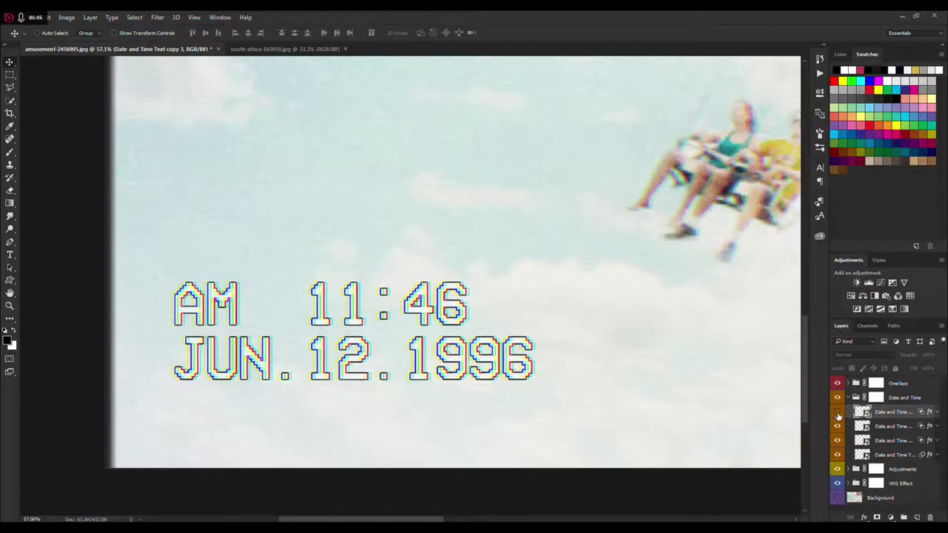
# Toggle the Date and Time layers' visibility to compare the stamp with and without them
pyautogui.click(838, 427)
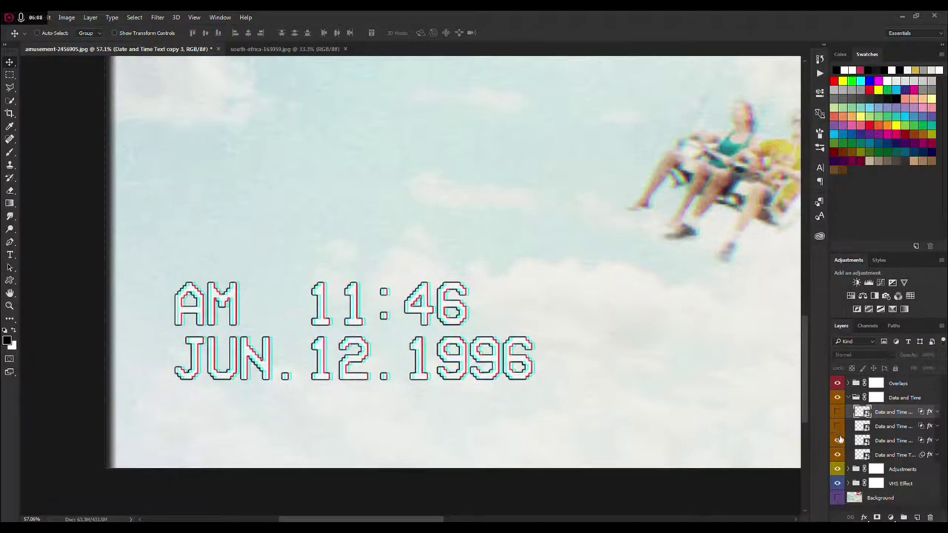
pyautogui.click(838, 442)
pyautogui.click(839, 442)
pyautogui.click(838, 427)
pyautogui.click(838, 414)
pyautogui.click(839, 414)
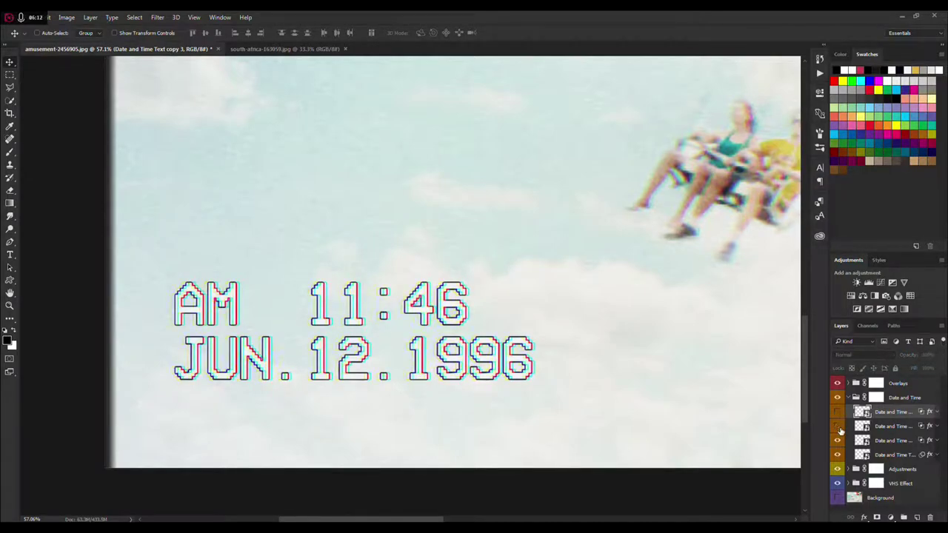
pyautogui.click(838, 413)
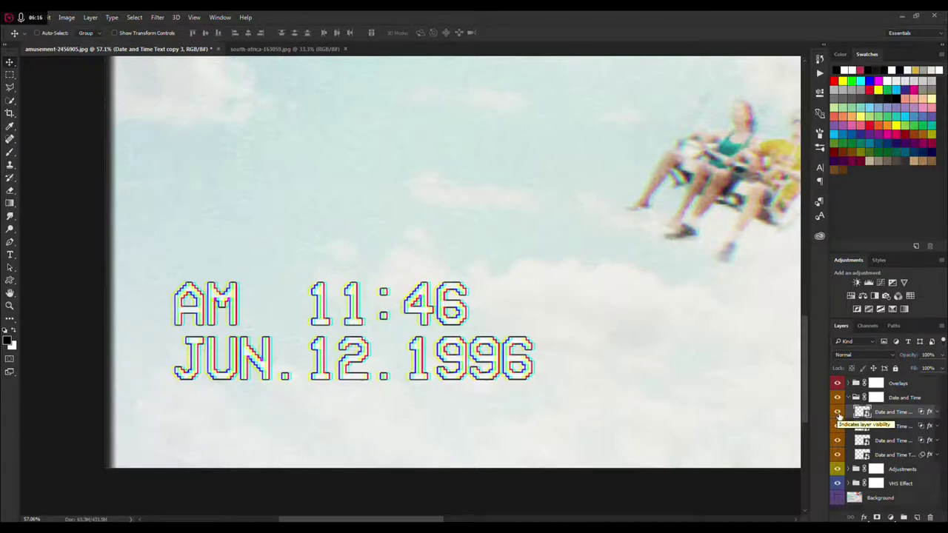
pyautogui.moveTo(839, 417); pyautogui.dragTo(841, 440)
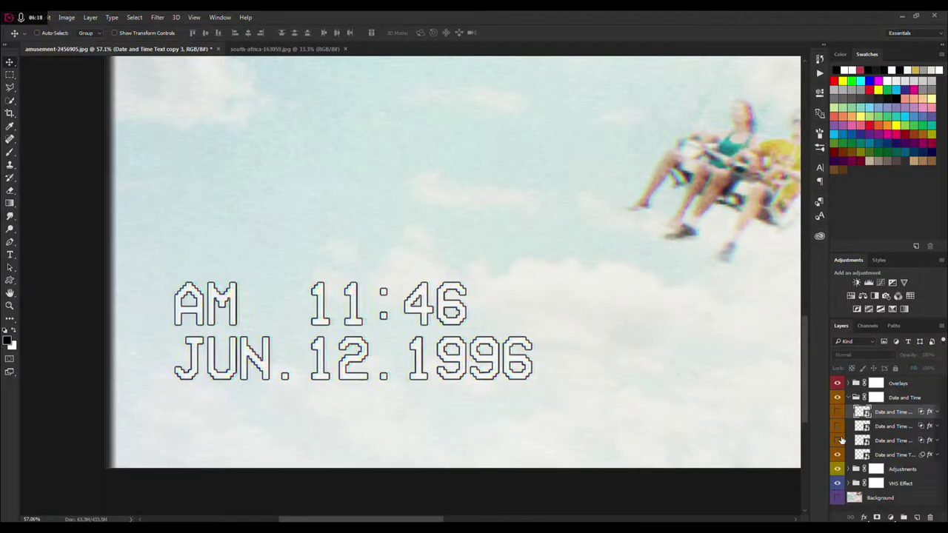
pyautogui.scroll(-5, 400, 366)
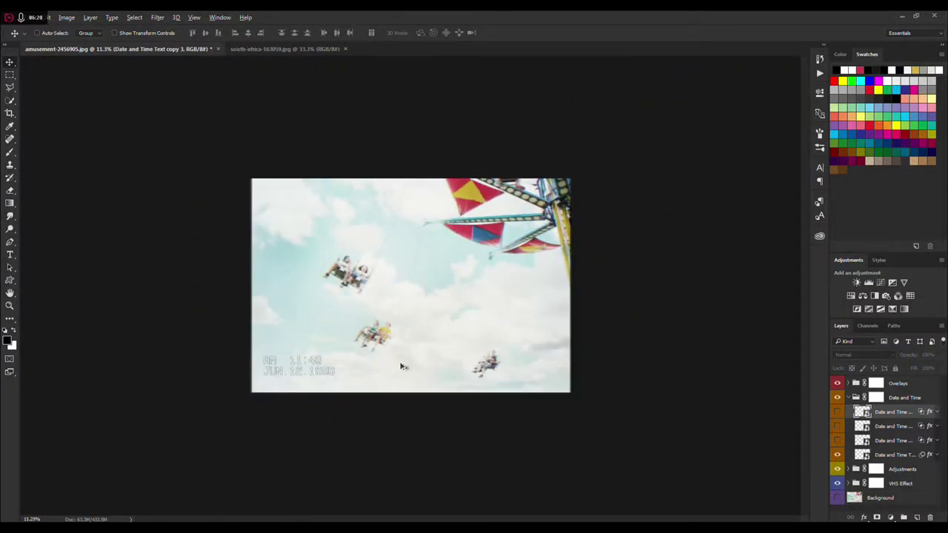
pyautogui.scroll(4, 206, 372)
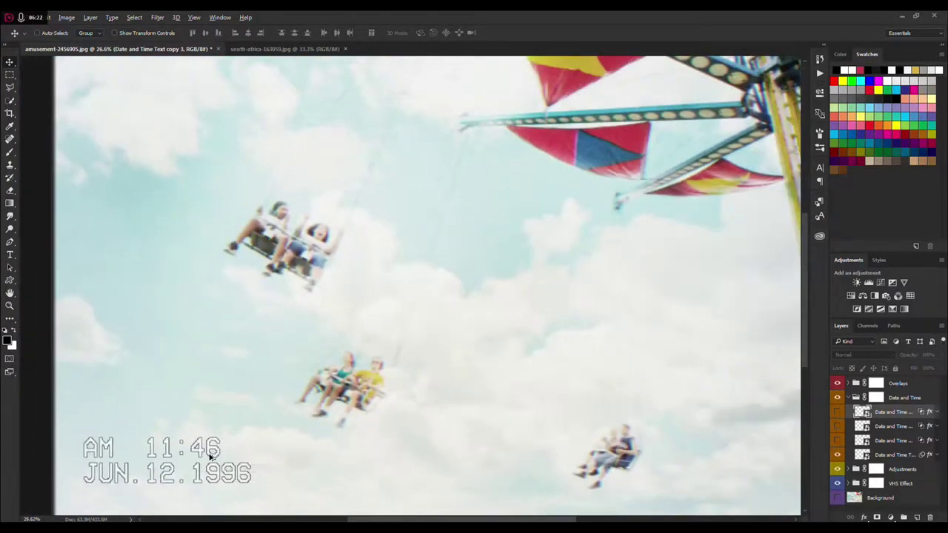
pyautogui.scroll(5, 211, 458)
pyautogui.scroll(-5, 261, 436)
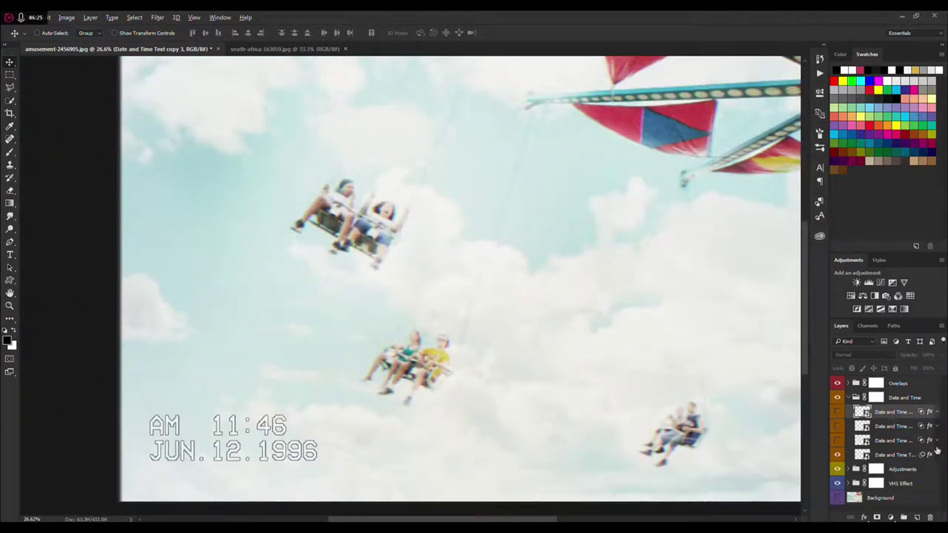
# Toggle the bottom date layer's Stroke effect, turn the upper layers back on, and collapse the group
pyautogui.click(937, 455)
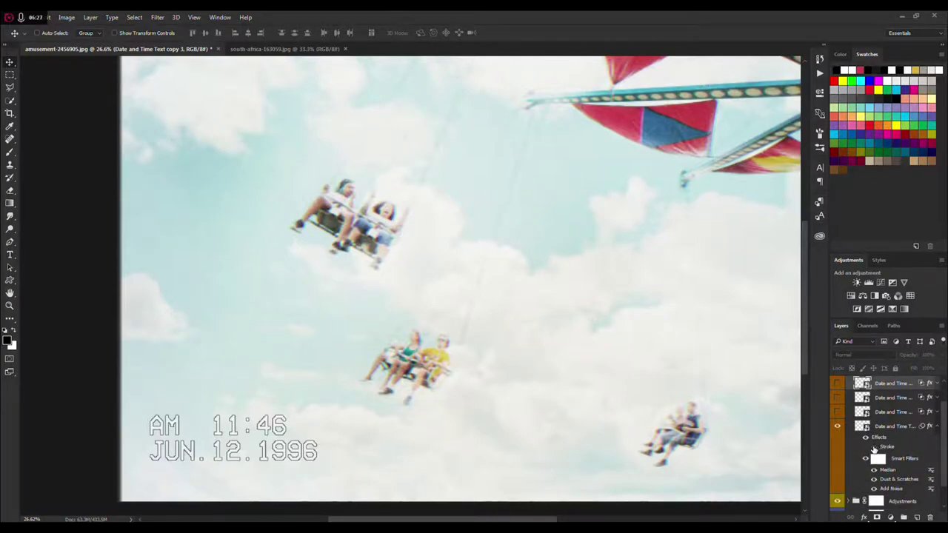
pyautogui.click(874, 447)
pyautogui.click(875, 448)
pyautogui.scroll(2, 844, 413)
pyautogui.click(941, 455)
pyautogui.moveTo(838, 411); pyautogui.dragTo(840, 443)
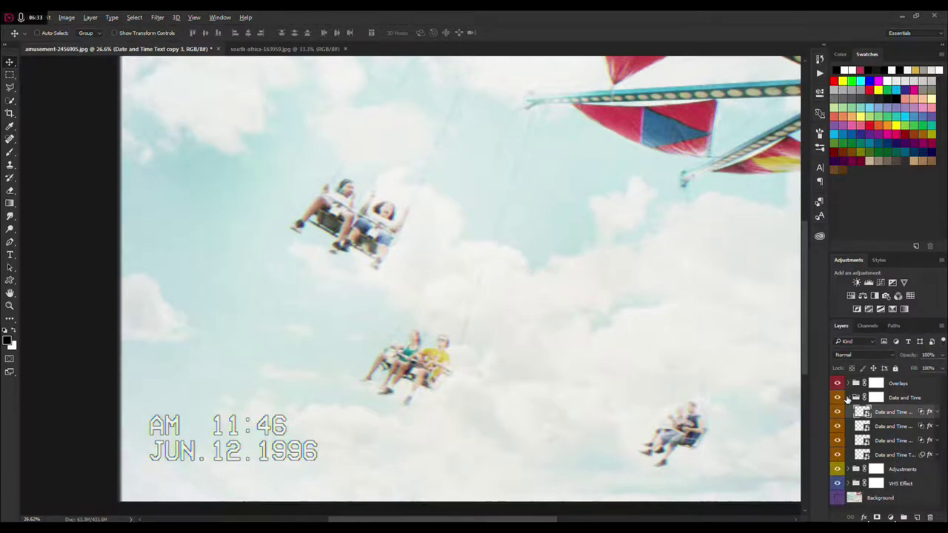
pyautogui.click(848, 399)
# Briefly hide the Date and Time group, then select and expand the Adjustments group
pyautogui.click(837, 398)
pyautogui.scroll(-3, 388, 327)
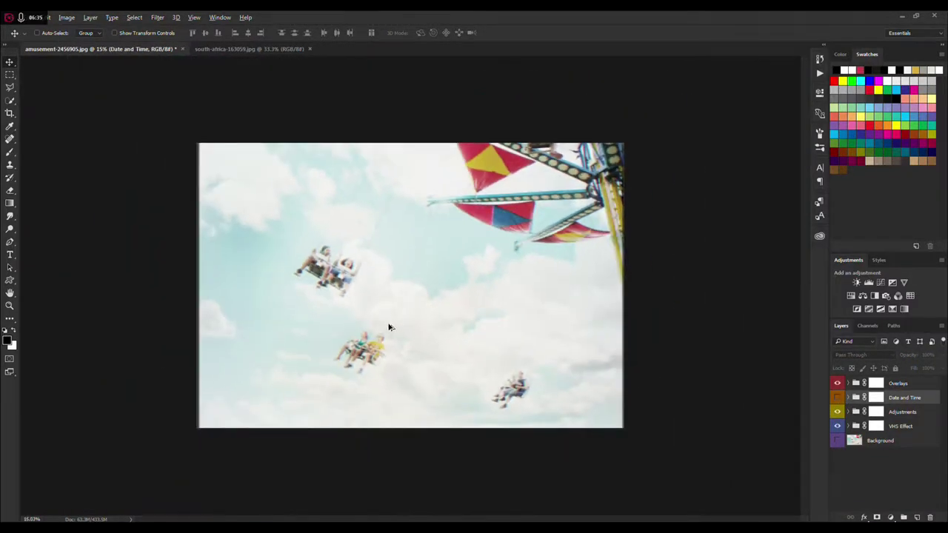
pyautogui.scroll(2, 389, 327)
pyautogui.click(837, 398)
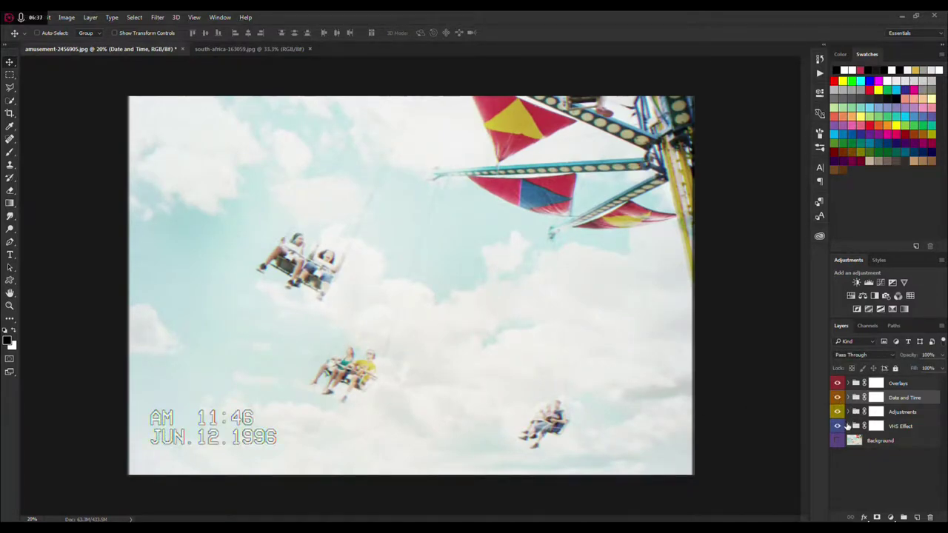
pyautogui.click(846, 415)
pyautogui.click(848, 412)
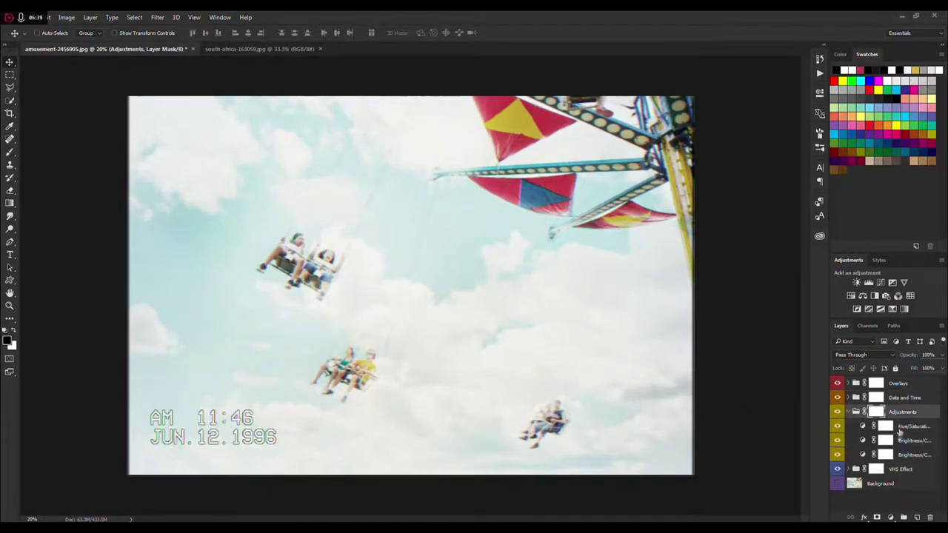
# Set the lower Brightness/Contrast adjustment to brightness -34 and contrast 65
pyautogui.doubleClick(864, 457)
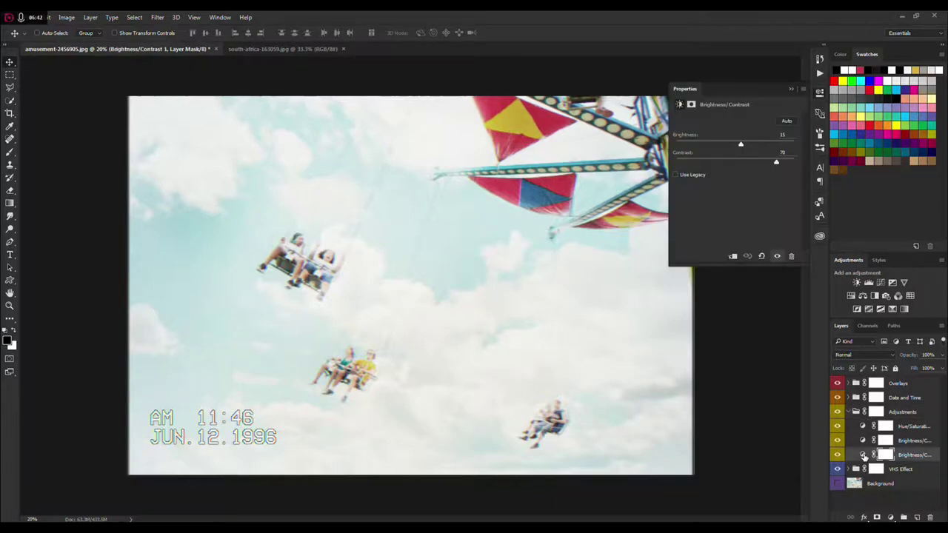
pyautogui.moveTo(760, 143); pyautogui.dragTo(694, 149)
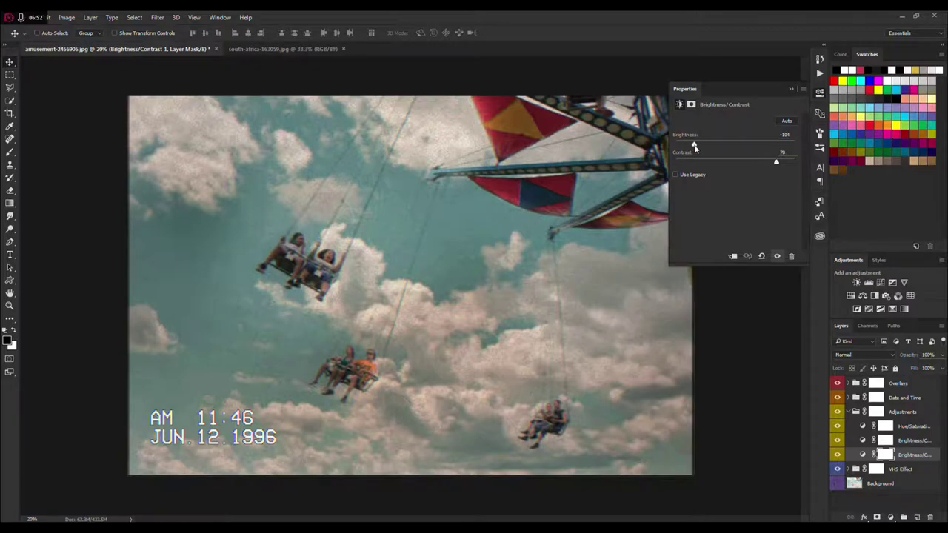
pyautogui.moveTo(695, 148); pyautogui.dragTo(872, 169)
pyautogui.moveTo(777, 172); pyautogui.dragTo(768, 172)
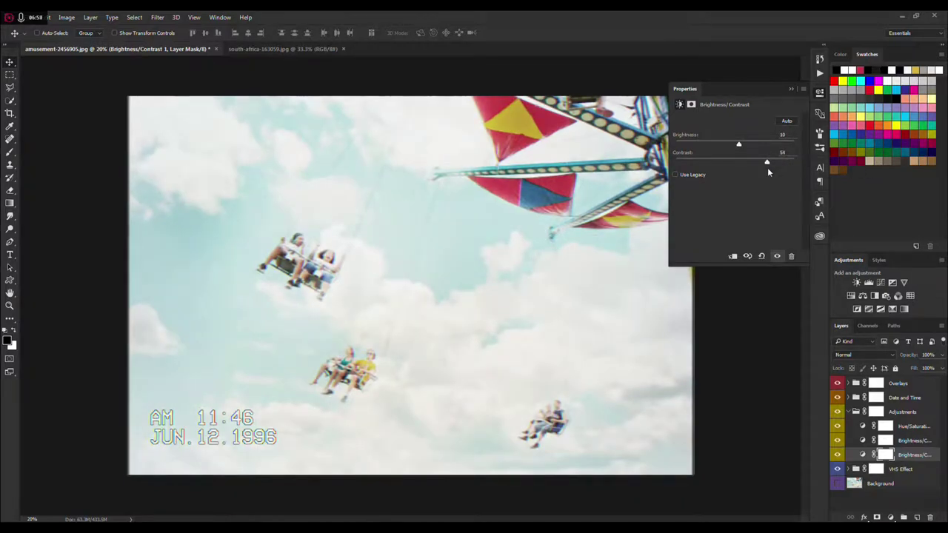
pyautogui.moveTo(739, 144)
pyautogui.mouseDown()
pyautogui.moveTo(746, 146)
pyautogui.moveTo(723, 150)
pyautogui.mouseUp()
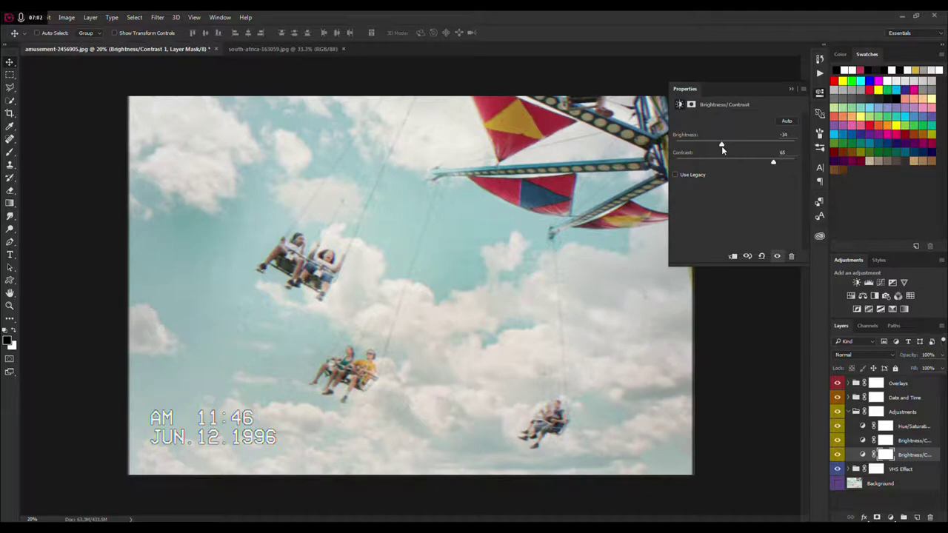
pyautogui.click(792, 89)
# Raise the upper Brightness/Contrast adjustment's brightness to 24
pyautogui.click(875, 443)
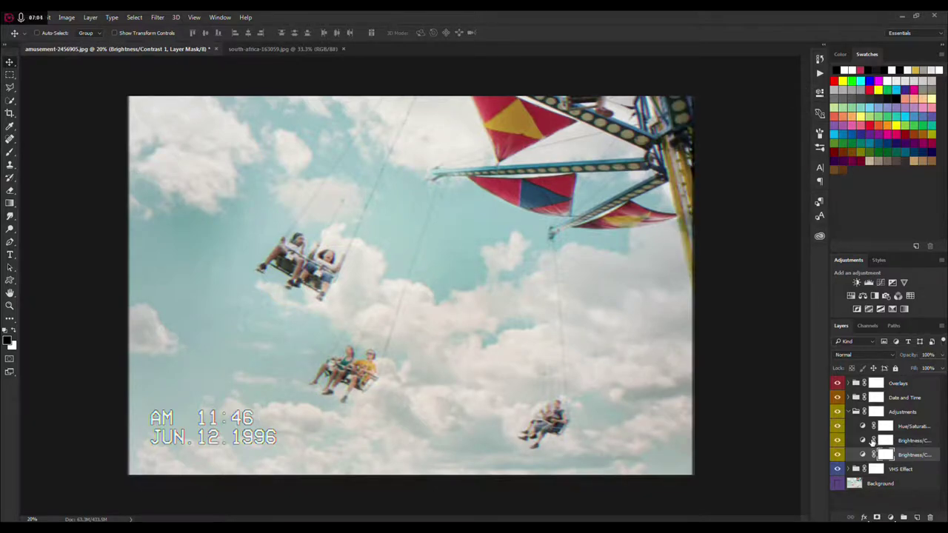
pyautogui.click(862, 440)
pyautogui.moveTo(735, 146); pyautogui.dragTo(717, 163)
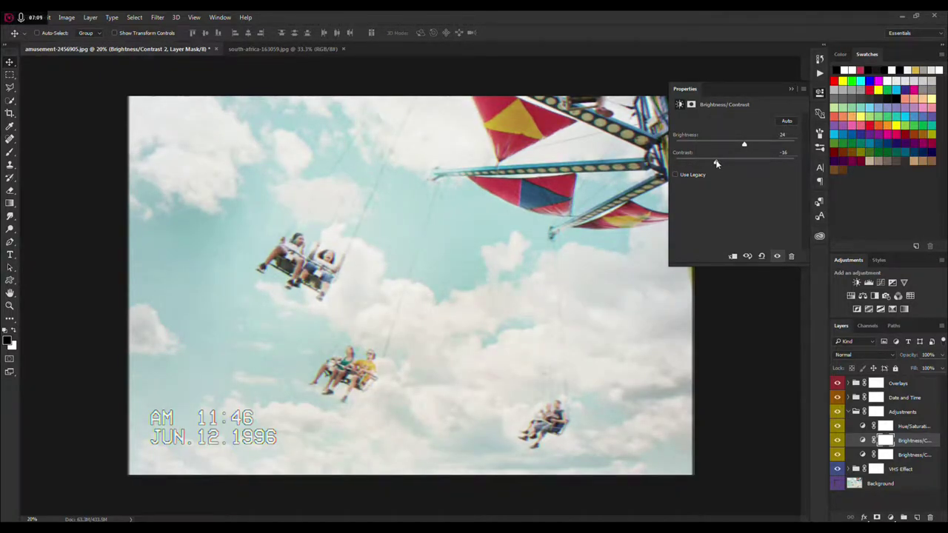
pyautogui.click(800, 89)
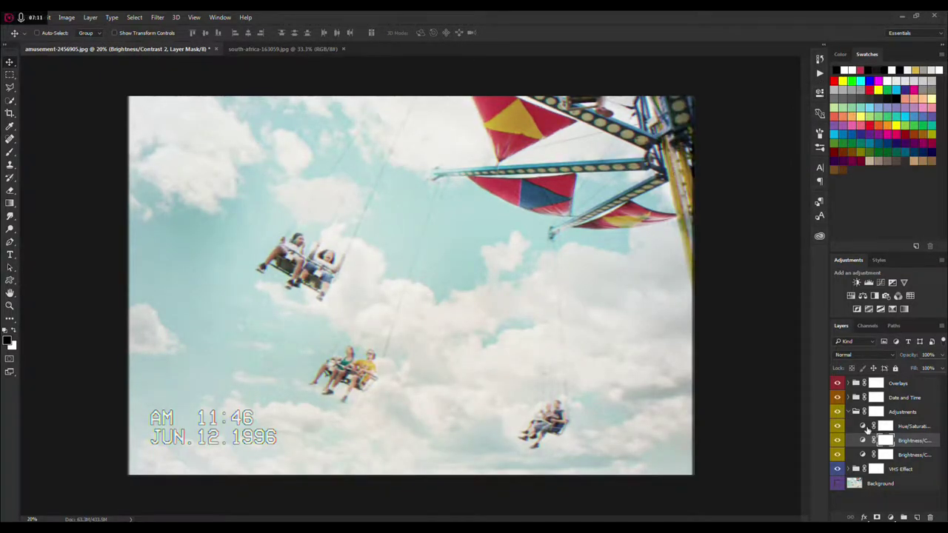
# Lower the Hue/Saturation adjustment's saturation to -32
pyautogui.doubleClick(864, 428)
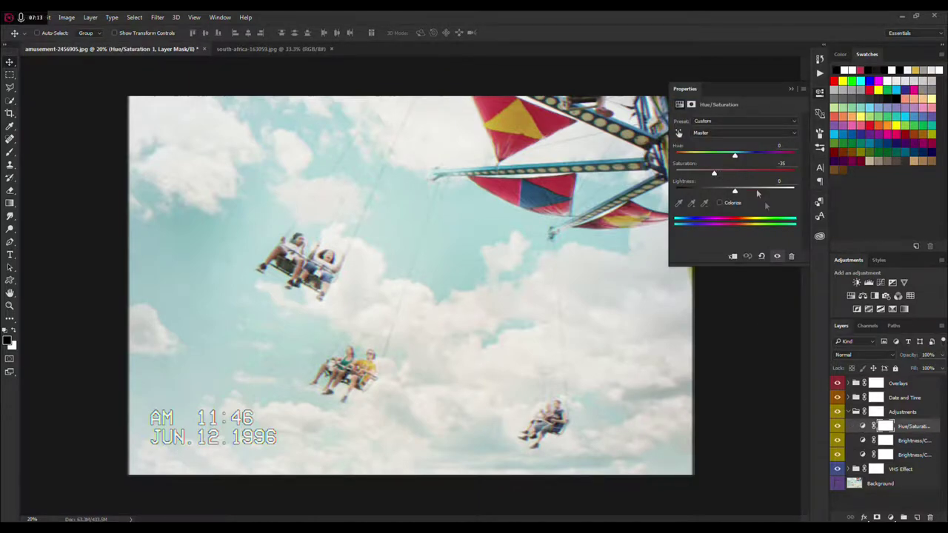
pyautogui.moveTo(715, 174)
pyautogui.mouseDown()
pyautogui.moveTo(782, 174)
pyautogui.moveTo(677, 181)
pyautogui.moveTo(723, 184)
pyautogui.mouseUp()
pyautogui.click(792, 89)
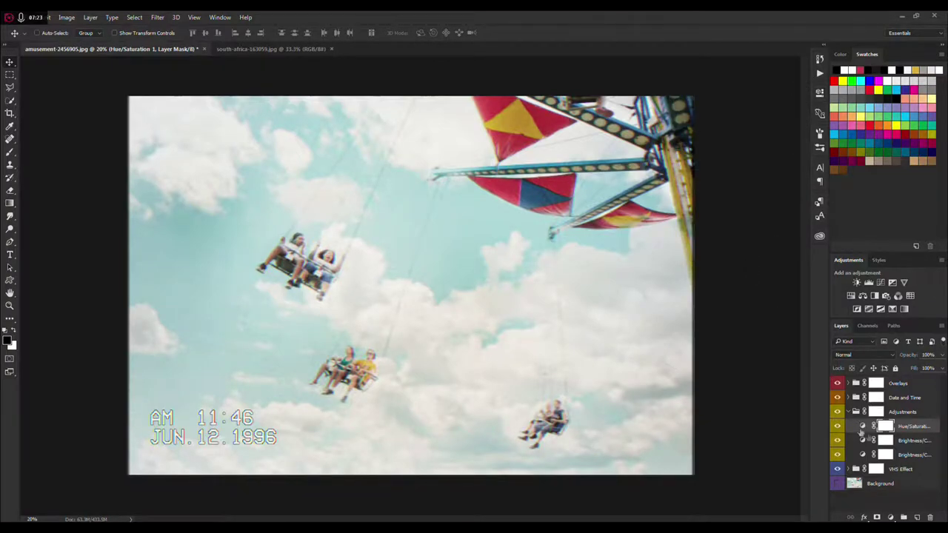
# Collapse Adjustments, expand the VHS Effect group and toggle its channel-split layers off and on to compare
pyautogui.click(853, 412)
pyautogui.click(850, 412)
pyautogui.click(855, 427)
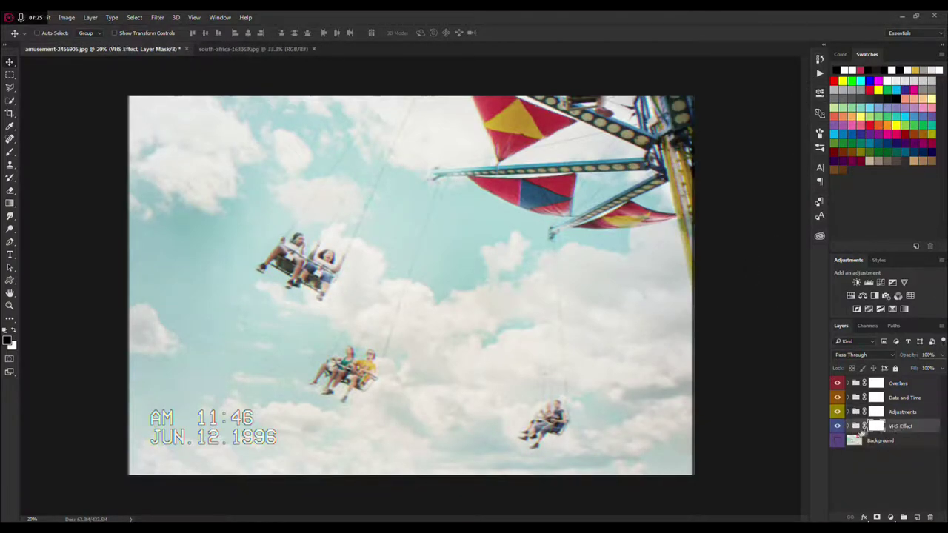
pyautogui.click(849, 427)
pyautogui.click(849, 427)
pyautogui.click(849, 428)
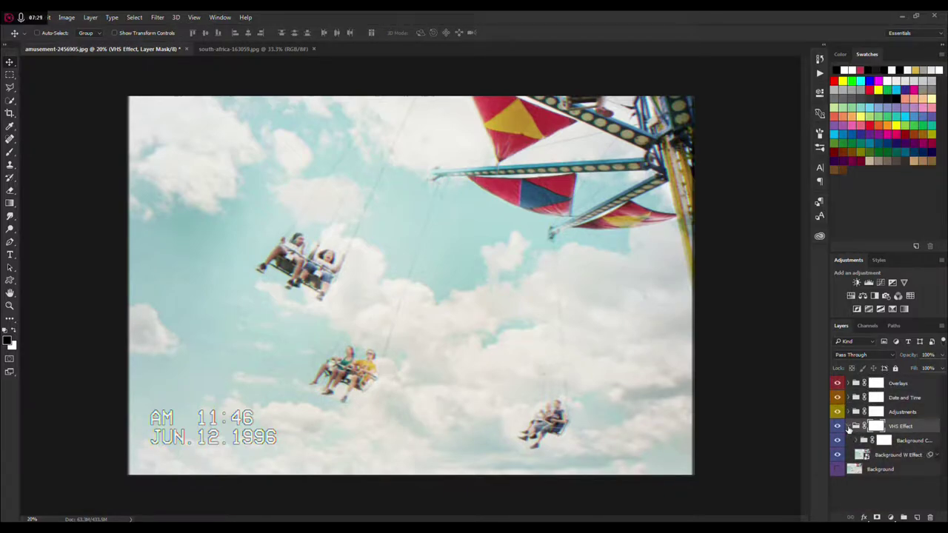
pyautogui.click(835, 443)
pyautogui.click(836, 442)
# Expand Background Channels, hide and re-show each colour-channel layer, then collapse the group
pyautogui.scroll(2, 356, 395)
pyautogui.scroll(3, 340, 415)
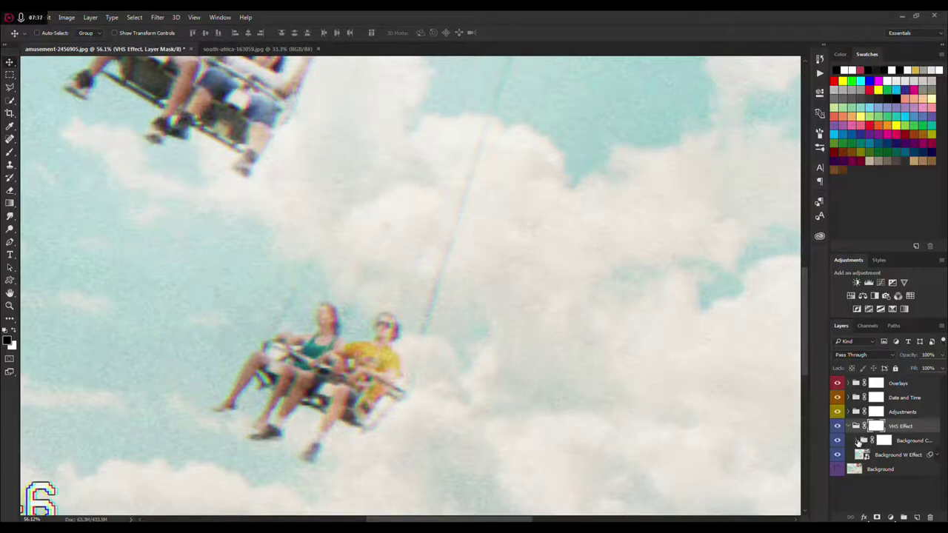
pyautogui.click(858, 441)
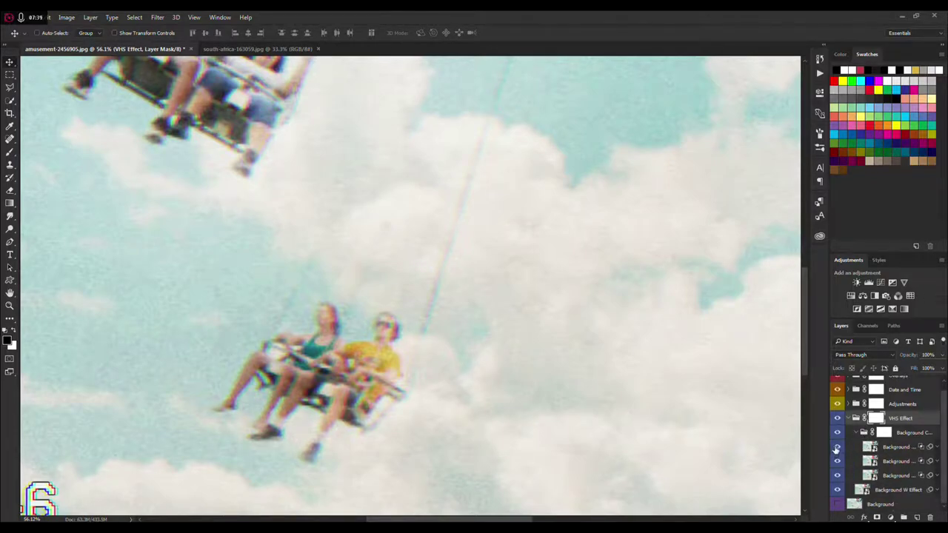
pyautogui.click(837, 448)
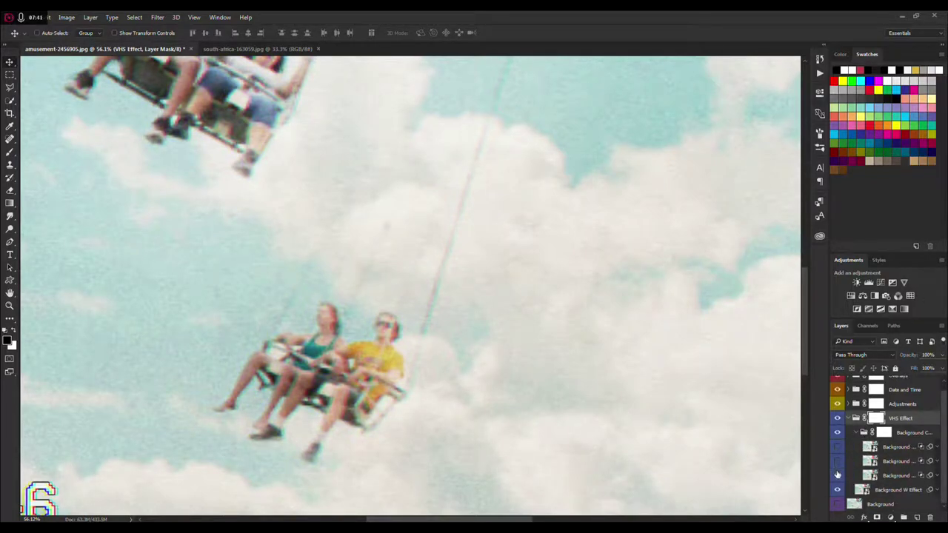
pyautogui.click(838, 475)
pyautogui.moveTo(837, 473); pyautogui.dragTo(839, 451)
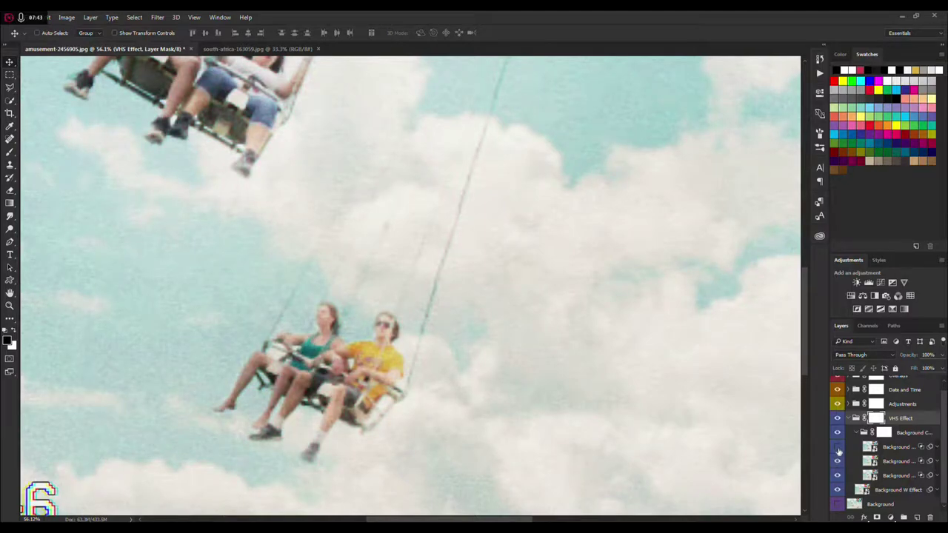
pyautogui.click(838, 448)
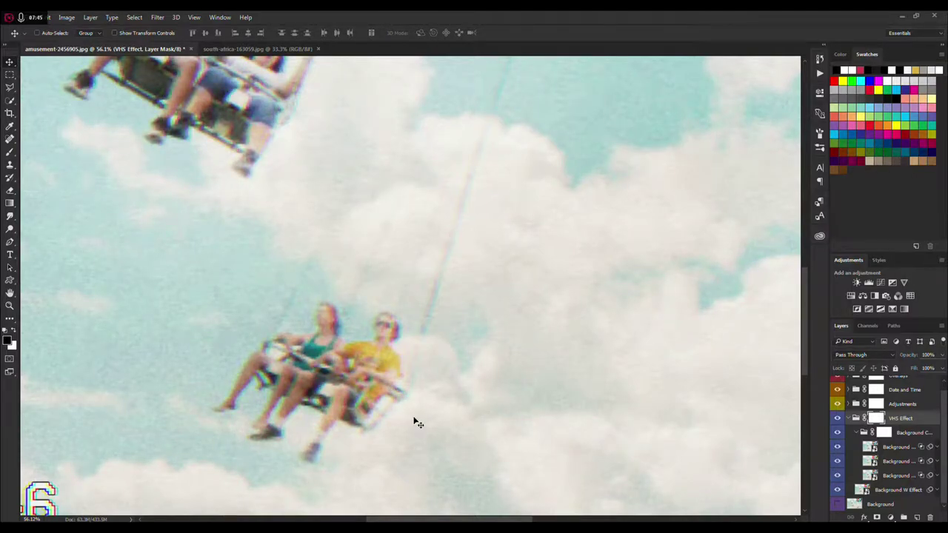
pyautogui.scroll(-5, 415, 417)
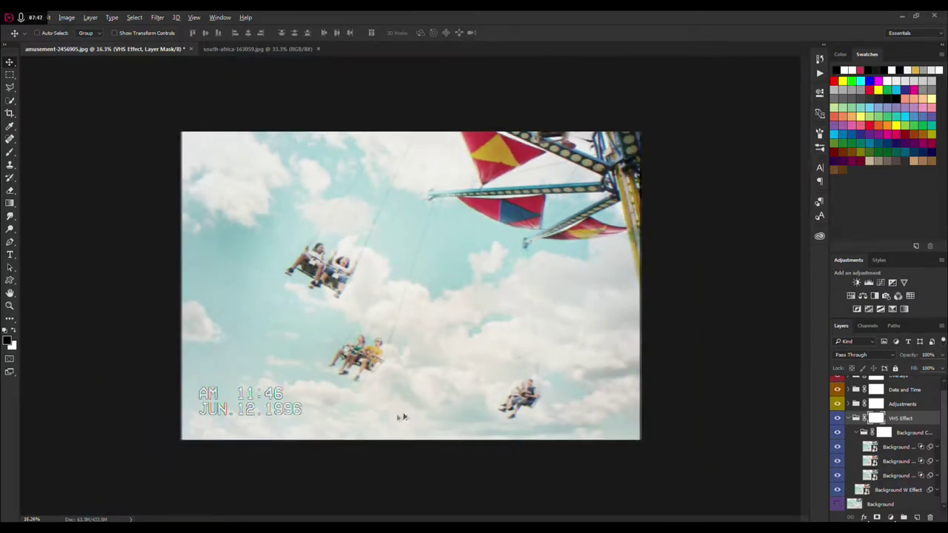
pyautogui.scroll(1, 337, 400)
pyautogui.click(897, 448)
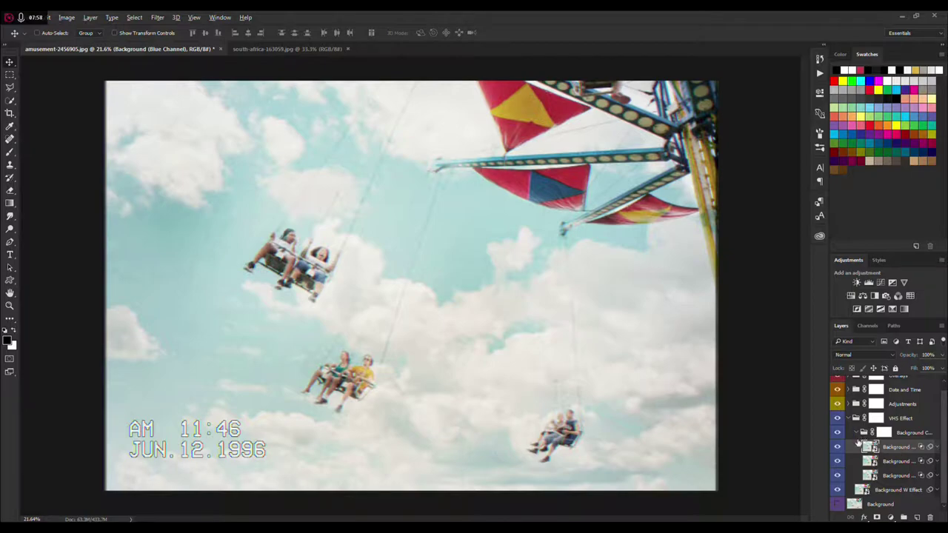
pyautogui.click(855, 433)
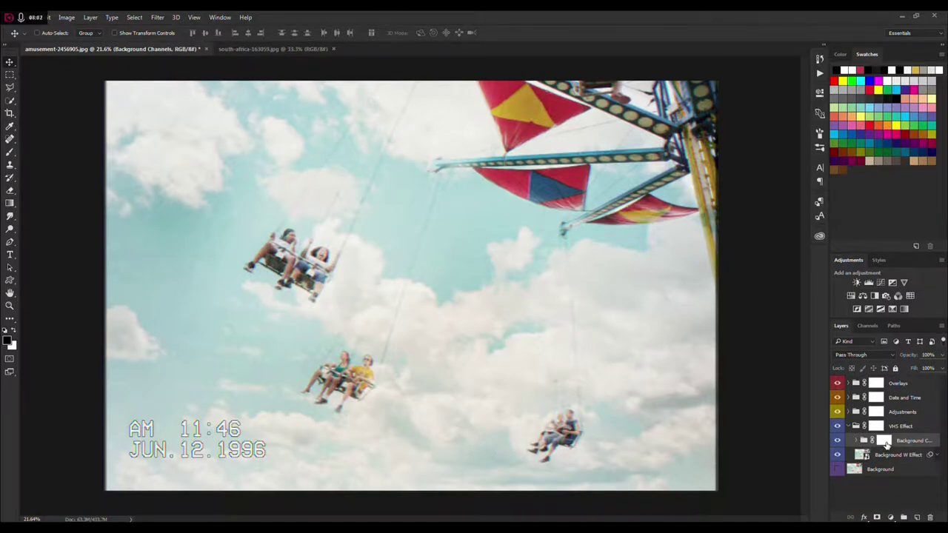
pyautogui.click(886, 442)
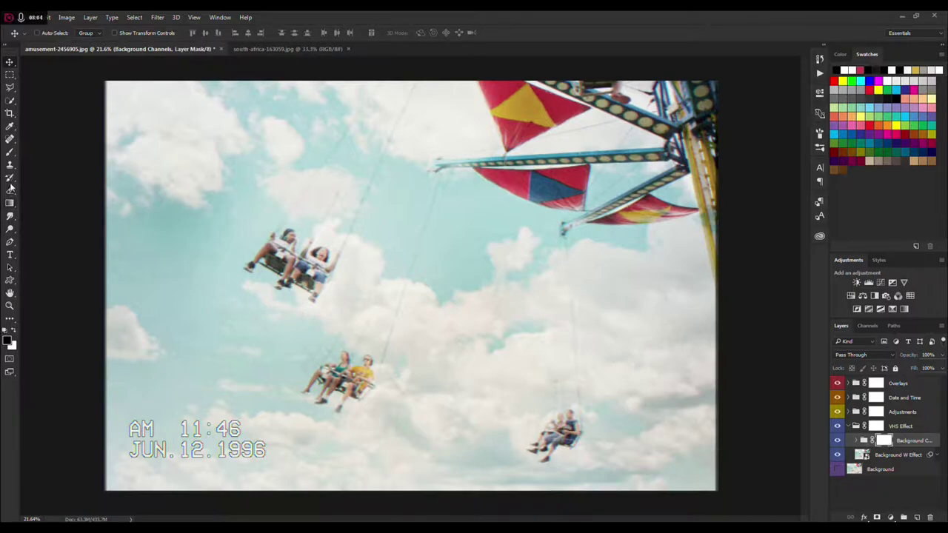
pyautogui.click(9, 154)
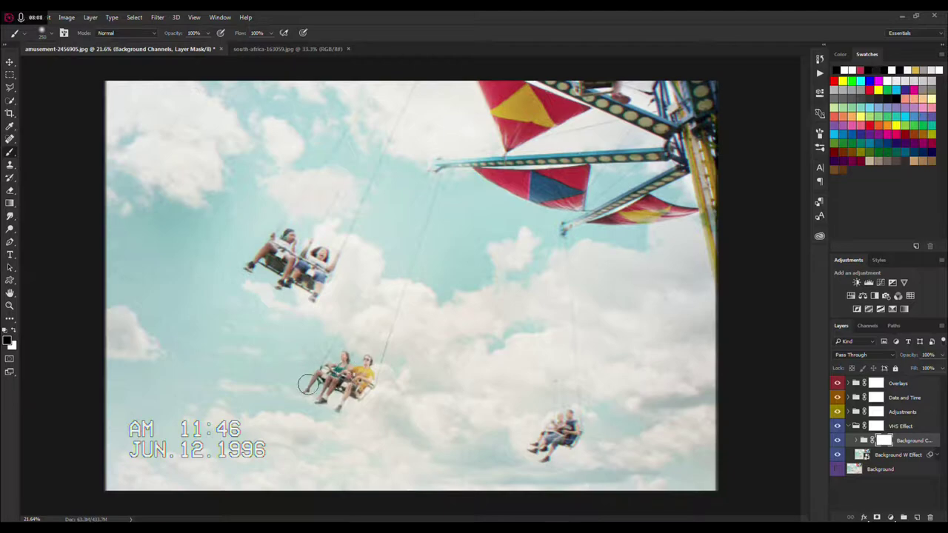
pyautogui.click(48, 17)
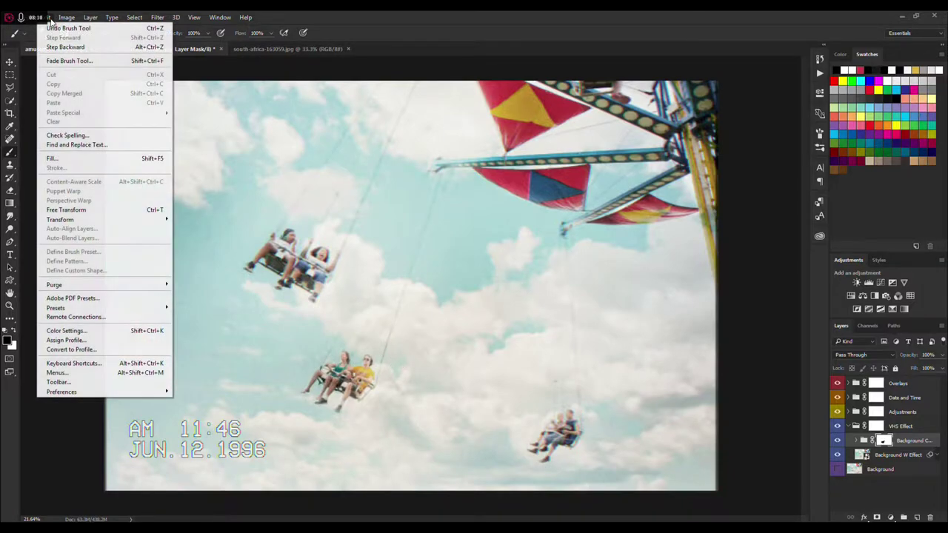
pyautogui.click(67, 28)
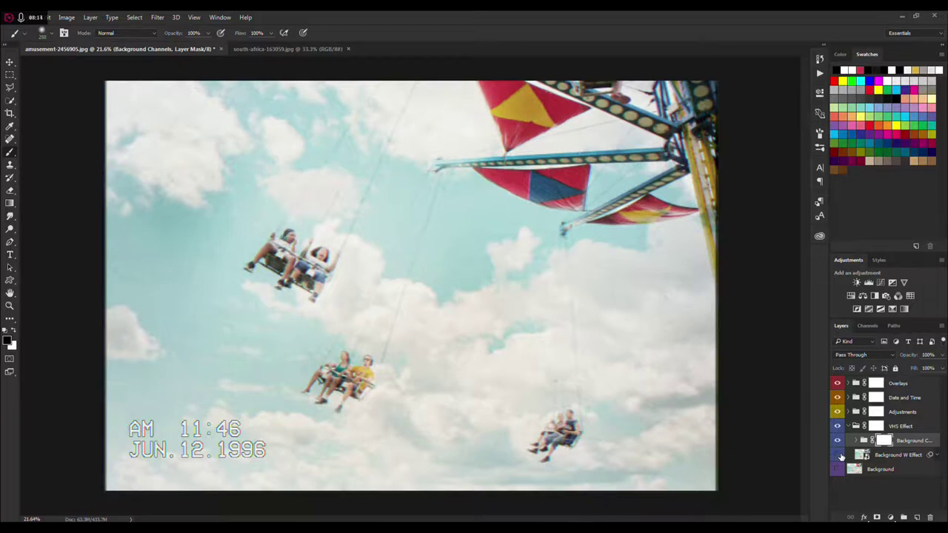
pyautogui.click(843, 455)
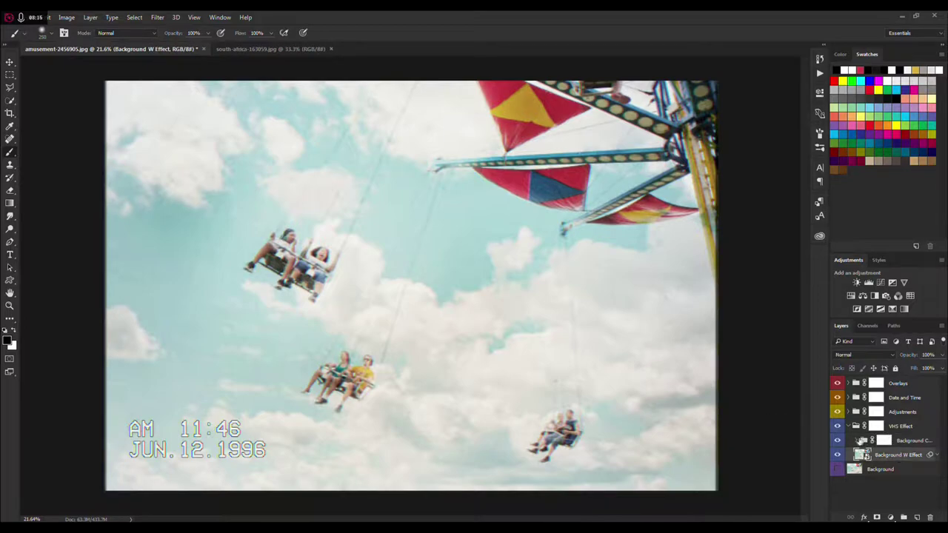
pyautogui.click(839, 441)
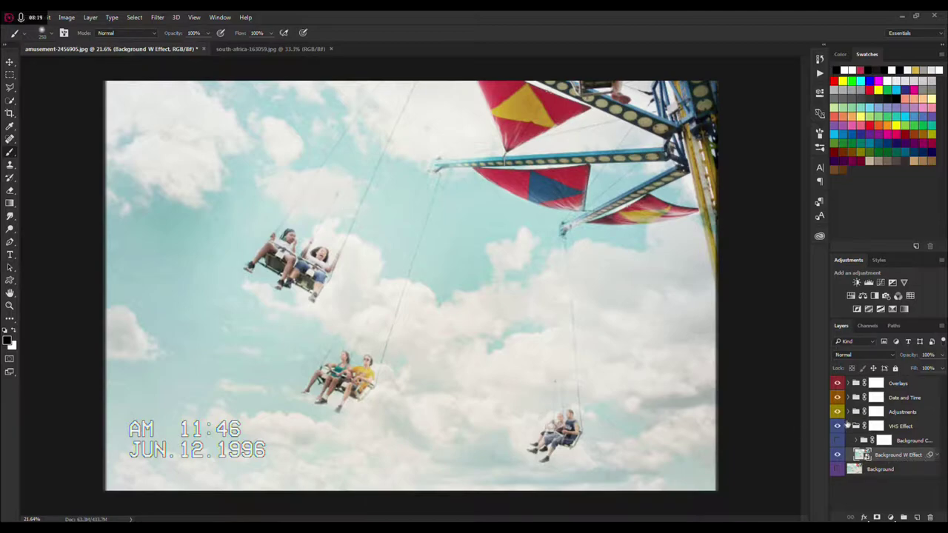
pyautogui.click(840, 442)
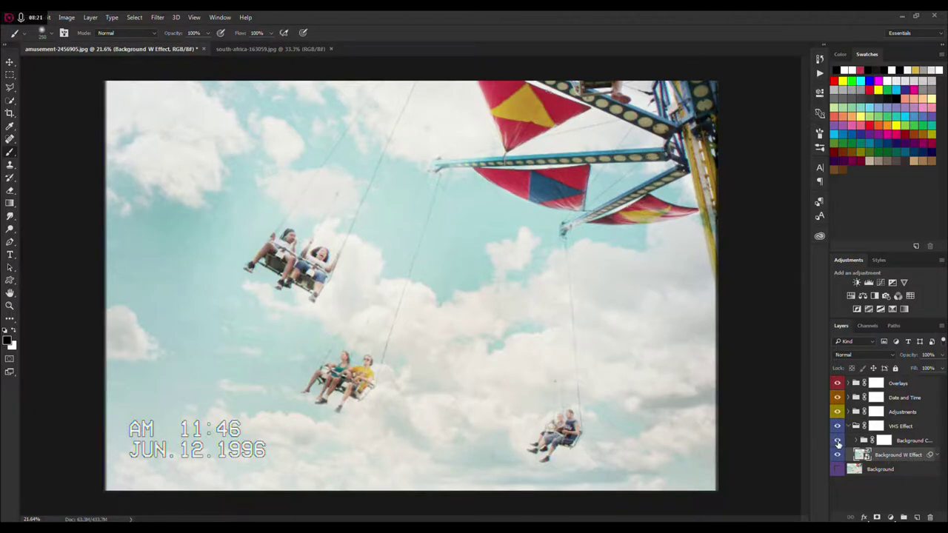
pyautogui.click(839, 442)
# Compare the photo with and without Background Channels, then hide every layer except the Background photo
pyautogui.click(838, 442)
pyautogui.click(838, 442)
pyautogui.click(838, 442)
pyautogui.click(839, 442)
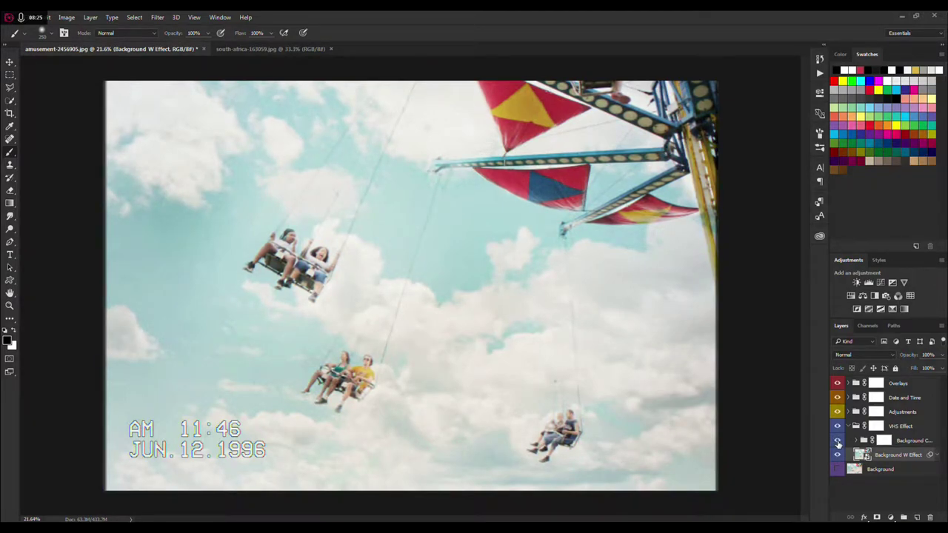
pyautogui.click(840, 443)
pyautogui.click(9, 63)
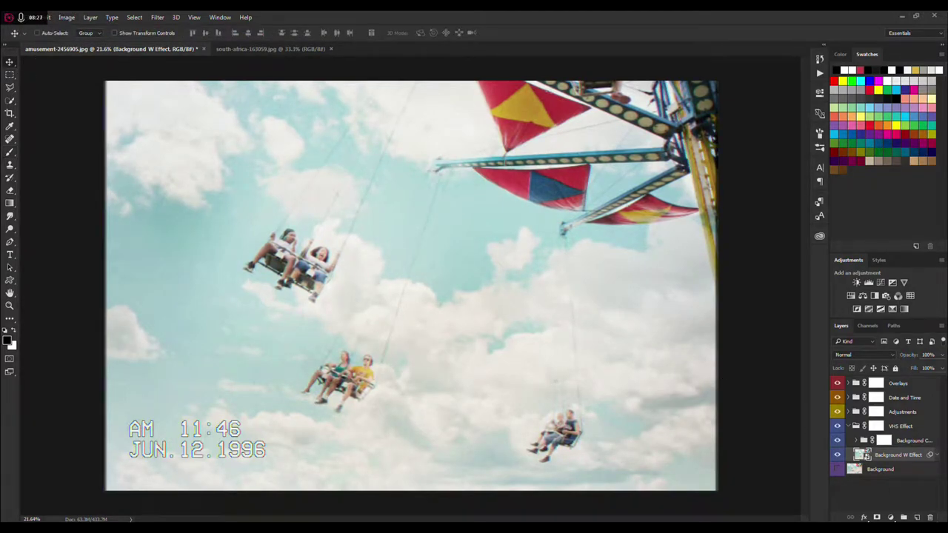
pyautogui.moveTo(838, 386); pyautogui.dragTo(838, 468)
pyautogui.click(848, 427)
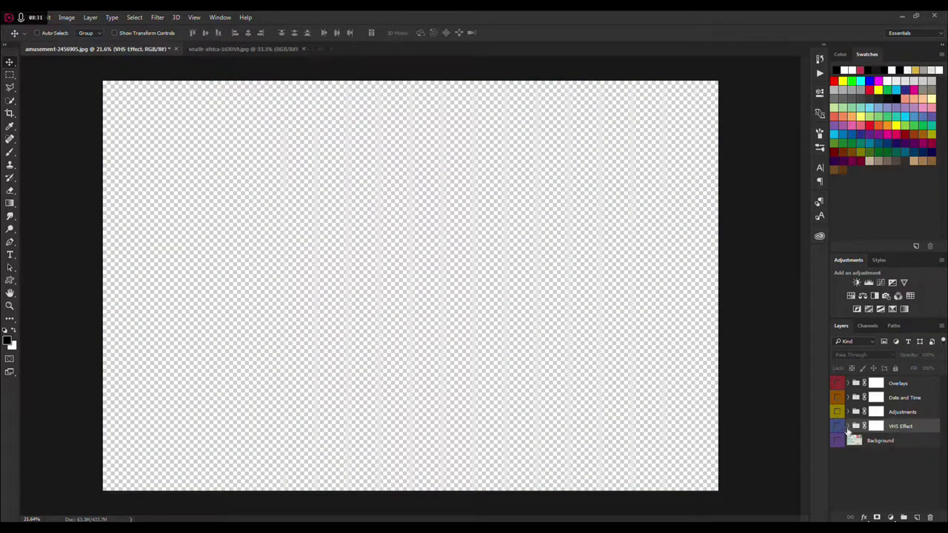
pyautogui.click(839, 441)
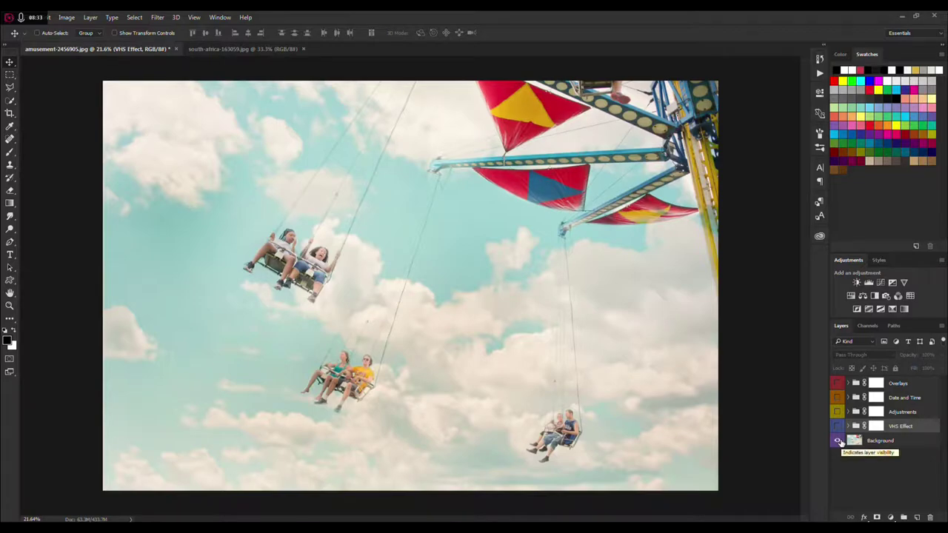
# Turn the effect groups back on, then hide Overlays, Date and Time and Adjustments while toggling the Background photo
pyautogui.moveTo(838, 427); pyautogui.dragTo(836, 385)
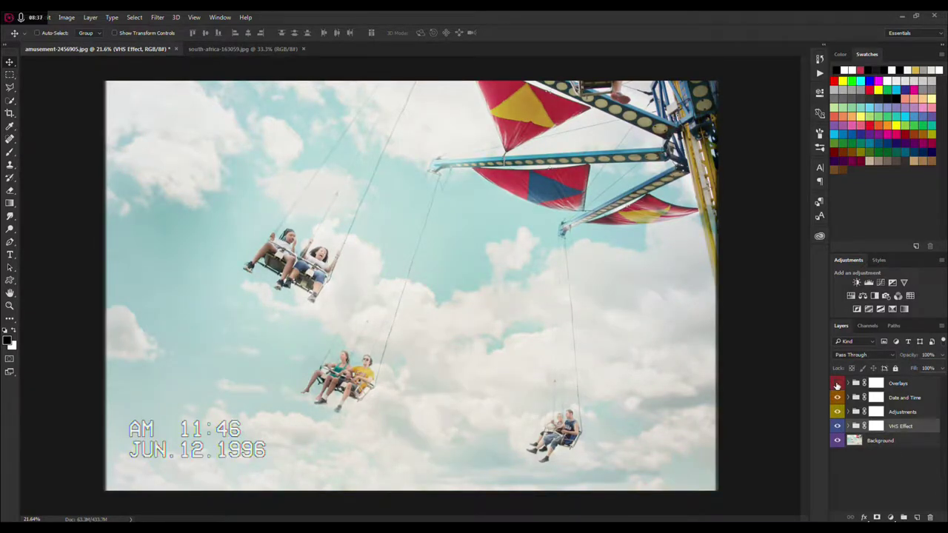
pyautogui.moveTo(837, 385)
pyautogui.mouseDown()
pyautogui.moveTo(838, 428)
pyautogui.moveTo(838, 383)
pyautogui.mouseUp()
pyautogui.click(838, 441)
pyautogui.click(838, 441)
pyautogui.click(838, 440)
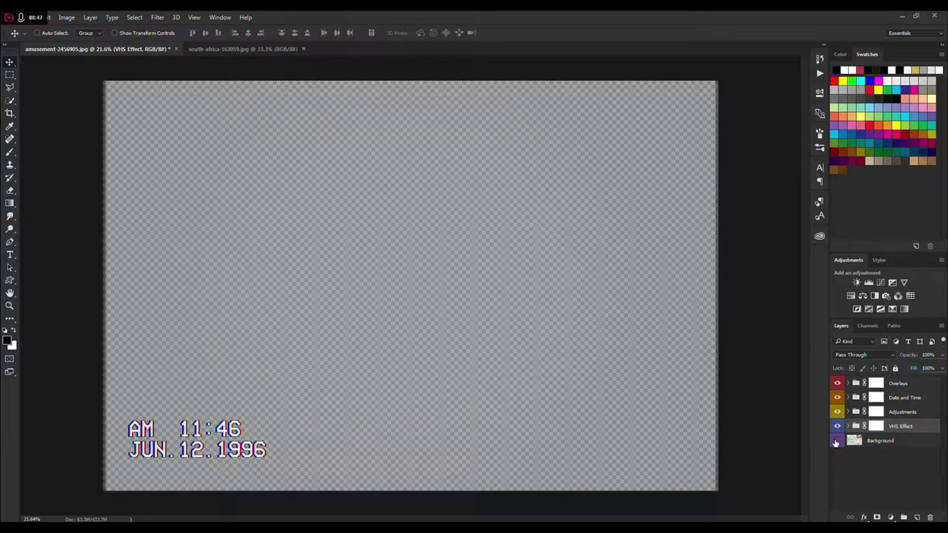
pyautogui.click(838, 441)
# Hide all effect groups so only the clean Background photo shows
pyautogui.click(849, 427)
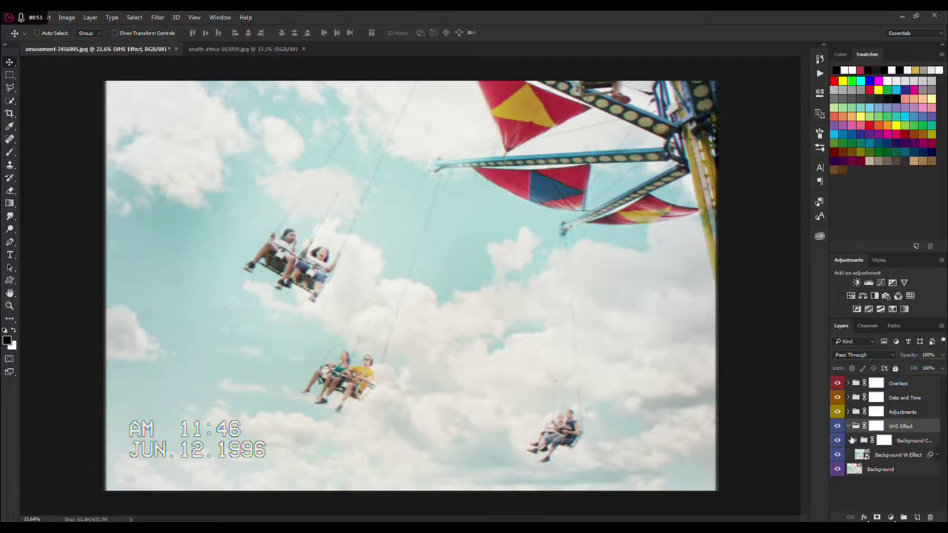
pyautogui.click(849, 426)
pyautogui.click(838, 441)
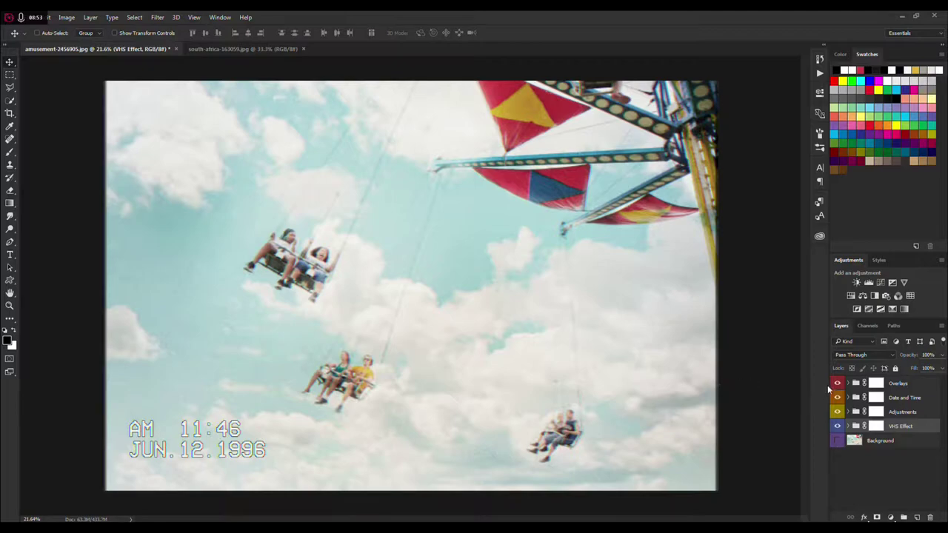
pyautogui.moveTo(838, 384); pyautogui.dragTo(838, 427)
pyautogui.click(838, 441)
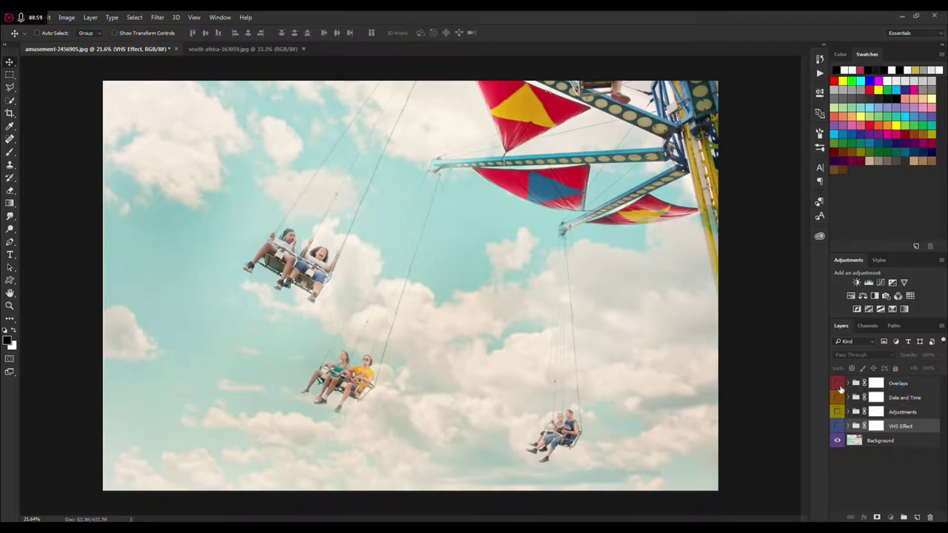
# Make Overlays, Date and Time, Adjustments and VHS Effect all visible again after a final comparison
pyautogui.moveTo(838, 386); pyautogui.dragTo(838, 428)
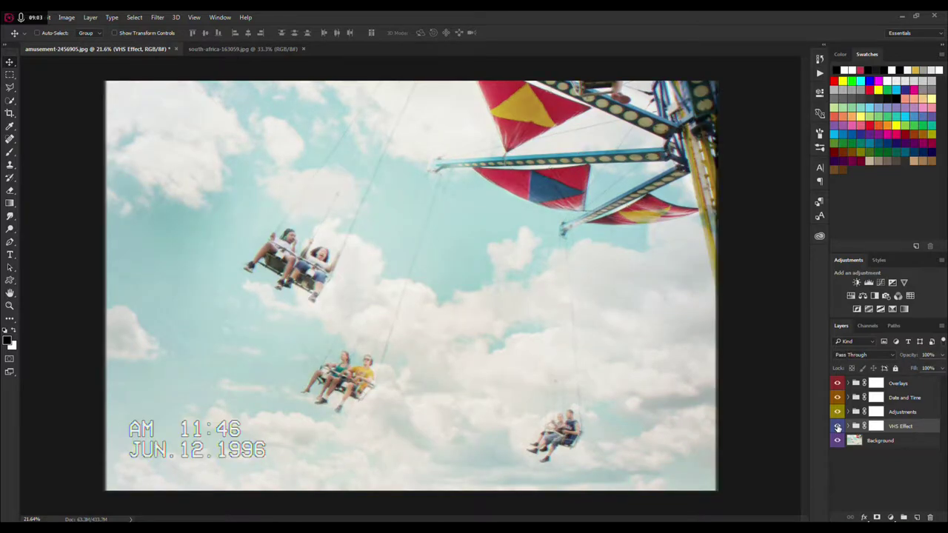
pyautogui.moveTo(838, 386); pyautogui.dragTo(838, 428)
pyautogui.click(838, 428)
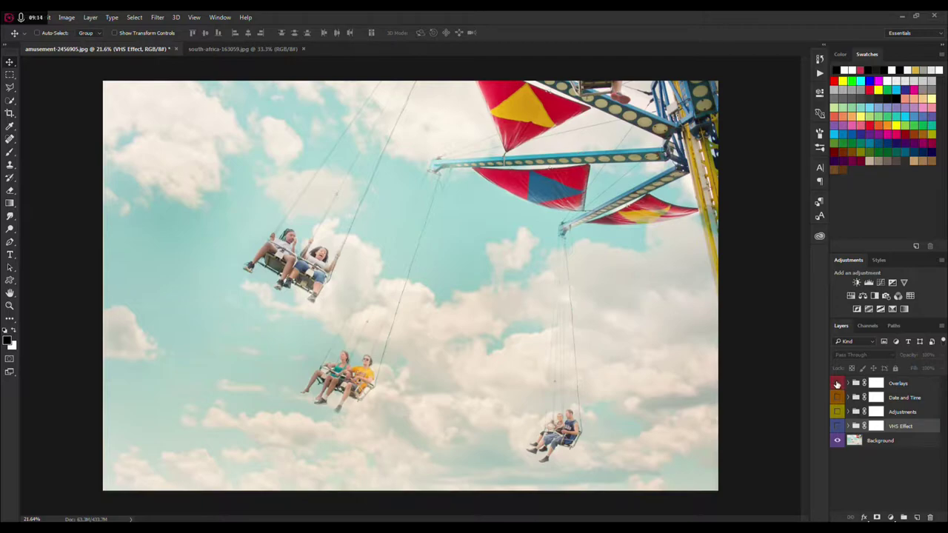
pyautogui.moveTo(838, 384); pyautogui.dragTo(838, 417)
pyautogui.click(838, 427)
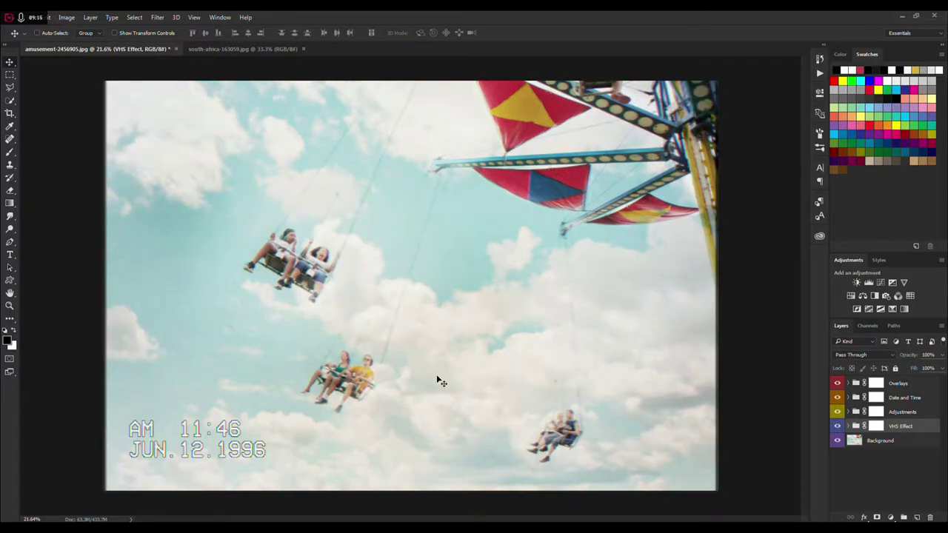
pyautogui.scroll(-5, 440, 381)
pyautogui.scroll(5, 408, 327)
# Play the VHS Camera Effect action on the south-africa-163059.jpg elephant photo
pyautogui.click(259, 51)
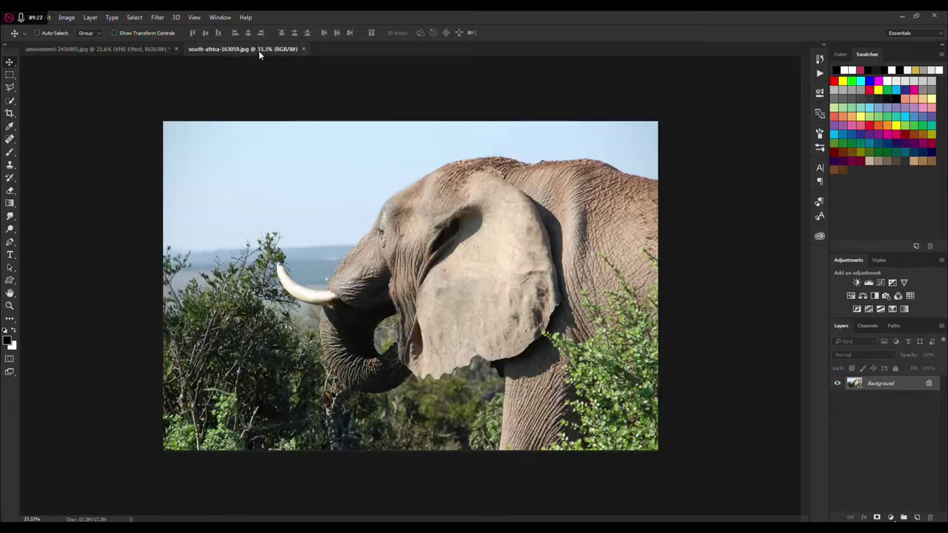
pyautogui.click(820, 74)
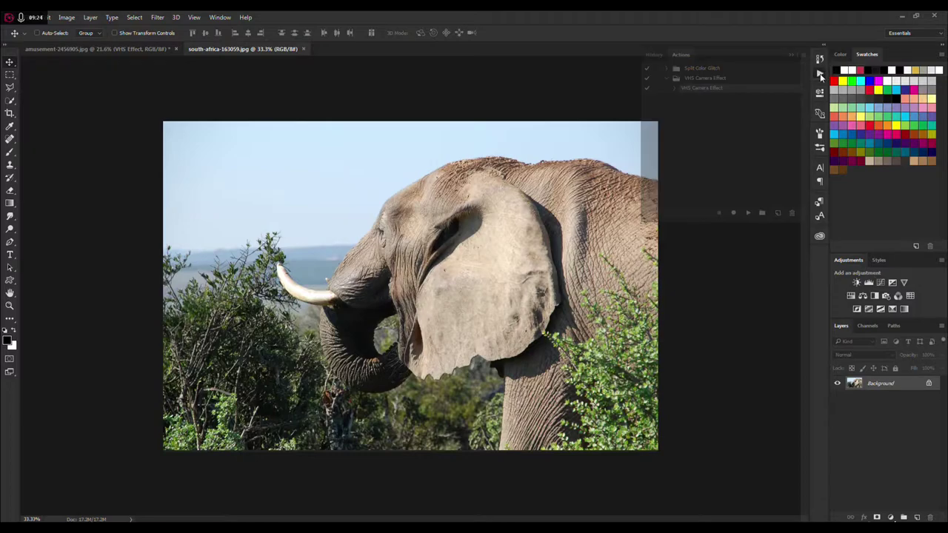
pyautogui.click(748, 213)
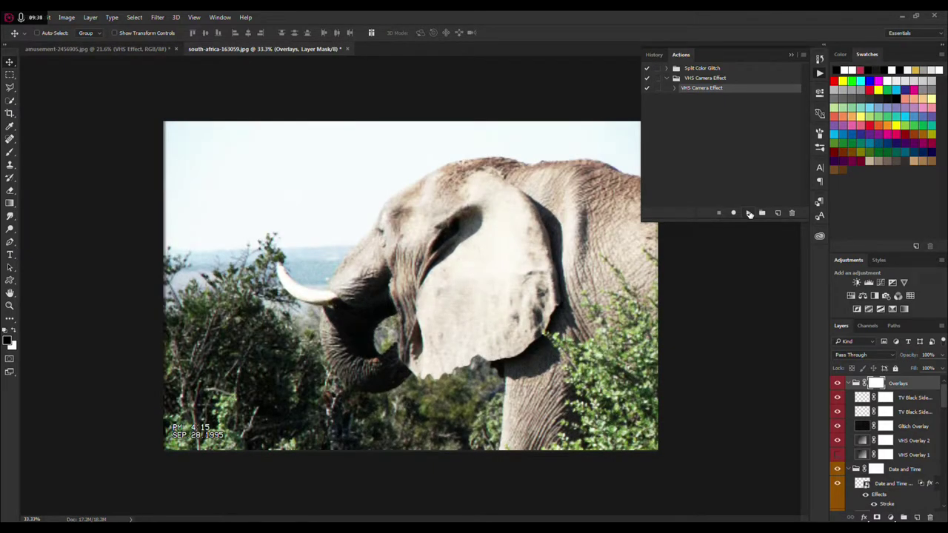
pyautogui.click(790, 55)
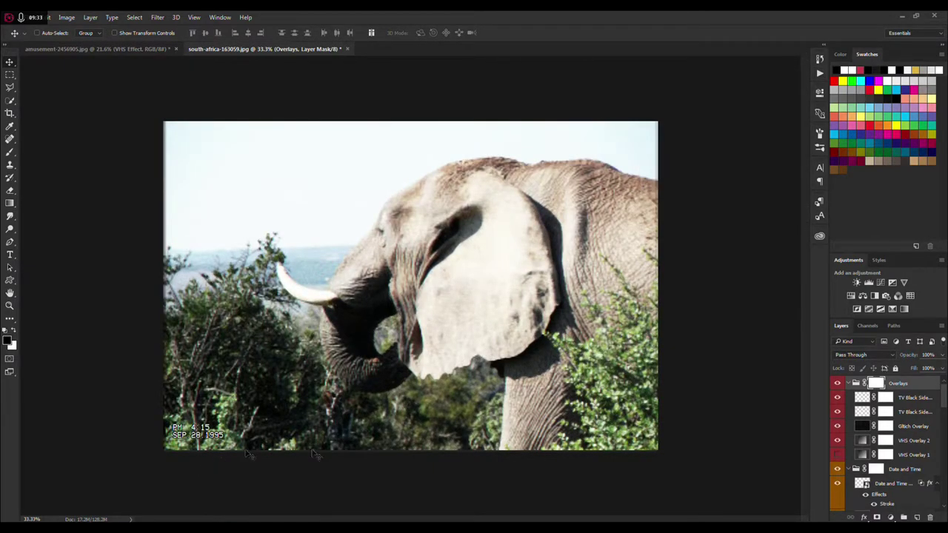
# Close all layer groups, then scale the Date and Time stamp up to about 230% and commit
pyautogui.rightClick(849, 386)
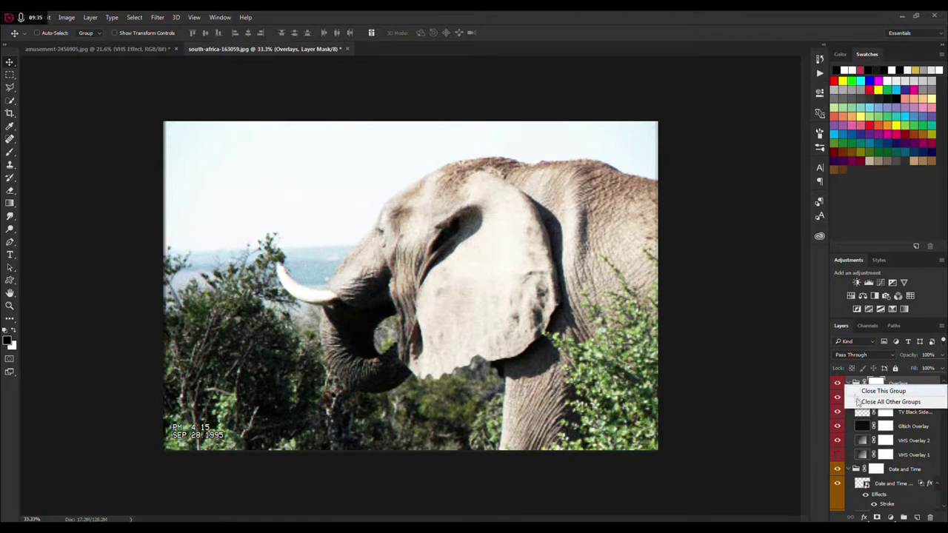
pyautogui.click(915, 399)
pyautogui.click(914, 399)
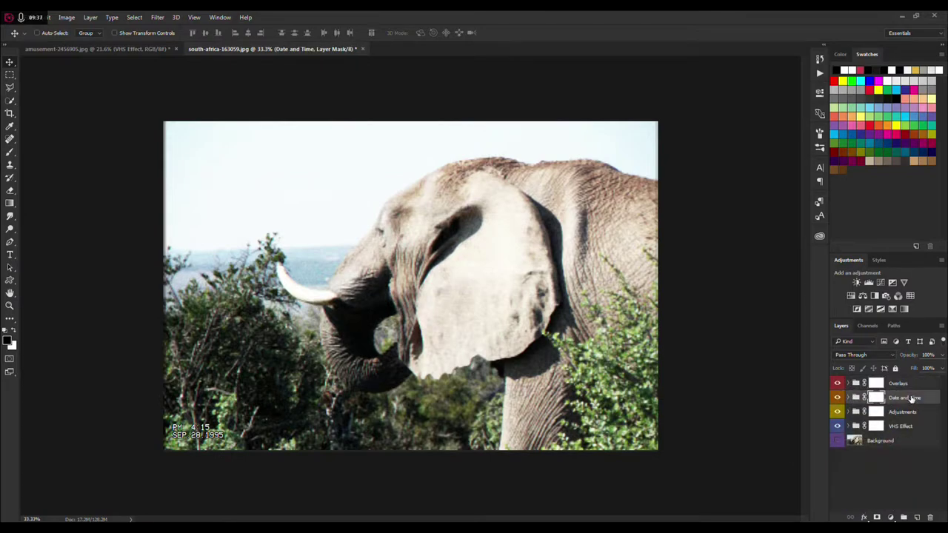
pyautogui.hotkey('ctrl', 't')
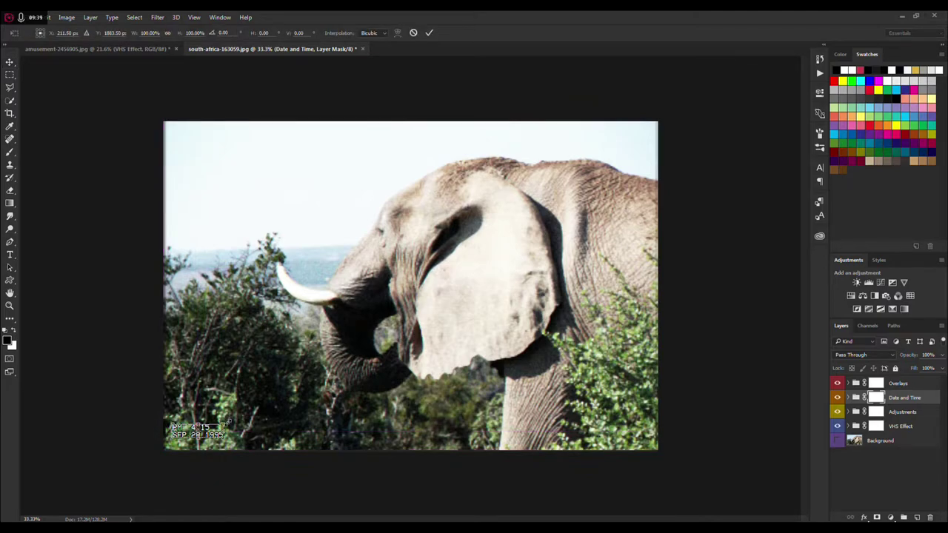
pyautogui.moveTo(229, 420); pyautogui.dragTo(306, 398)
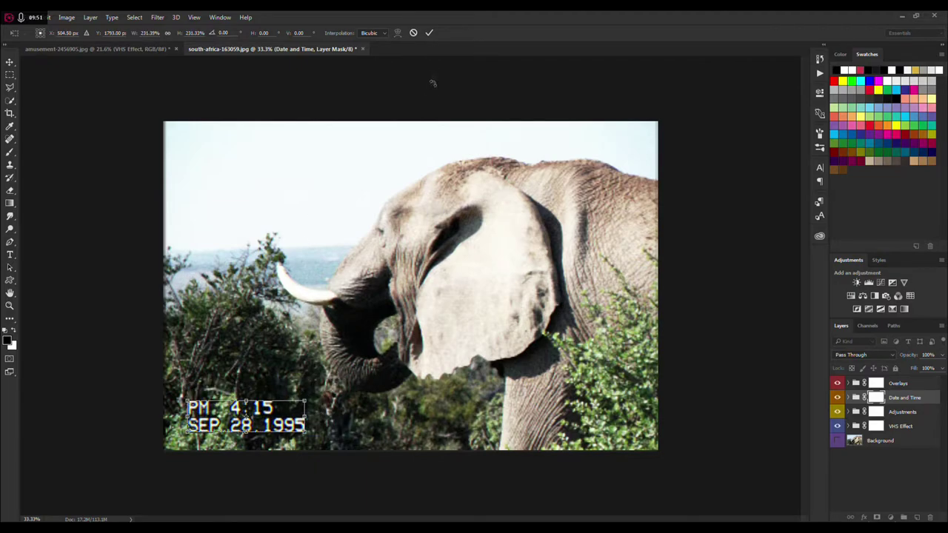
pyautogui.click(429, 35)
pyautogui.scroll(2, 324, 363)
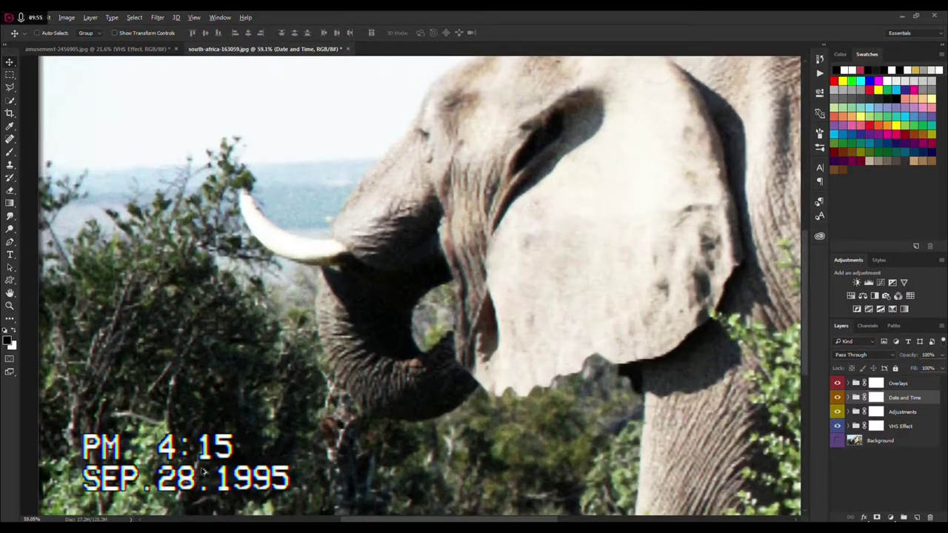
# Zoom out to the whole elephant photo and inspect the Adjustments, VHS Effect and Overlays groups
pyautogui.scroll(-2, 198, 457)
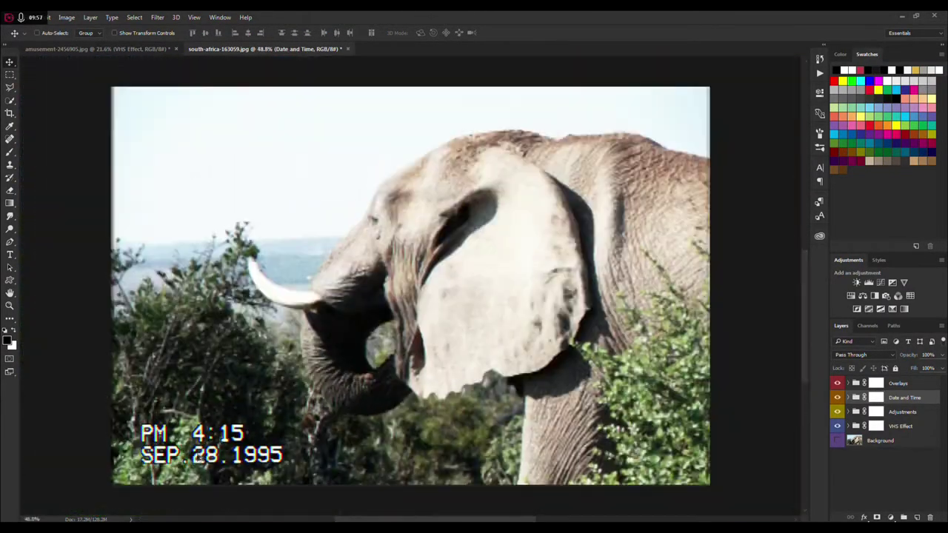
pyautogui.scroll(-2, 222, 455)
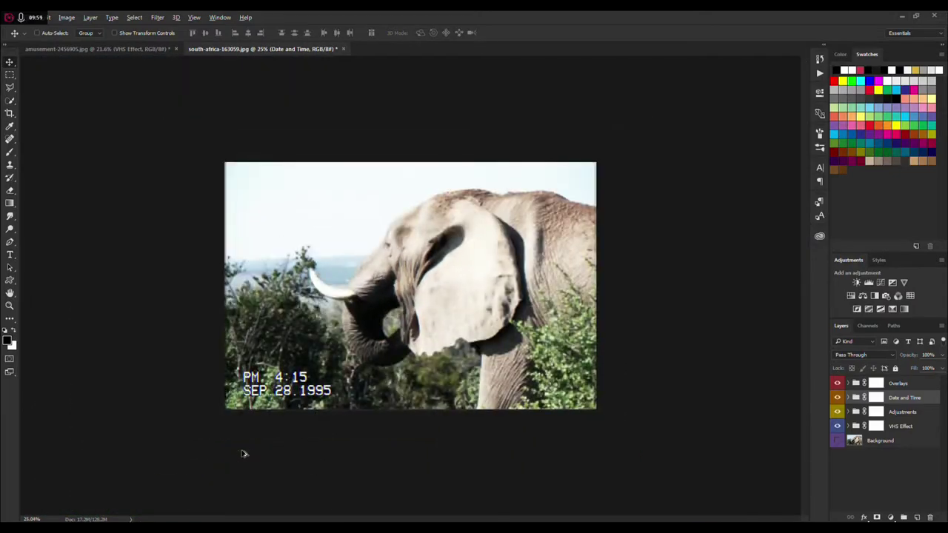
pyautogui.click(404, 410)
pyautogui.hotkey('ctrl', '-')
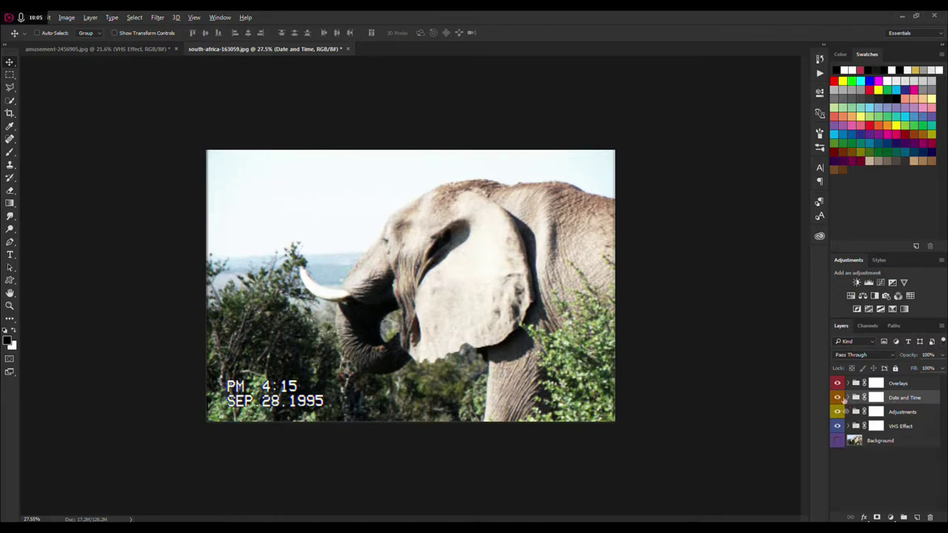
pyautogui.click(849, 412)
pyautogui.click(849, 412)
pyautogui.click(849, 426)
pyautogui.click(849, 426)
pyautogui.click(849, 426)
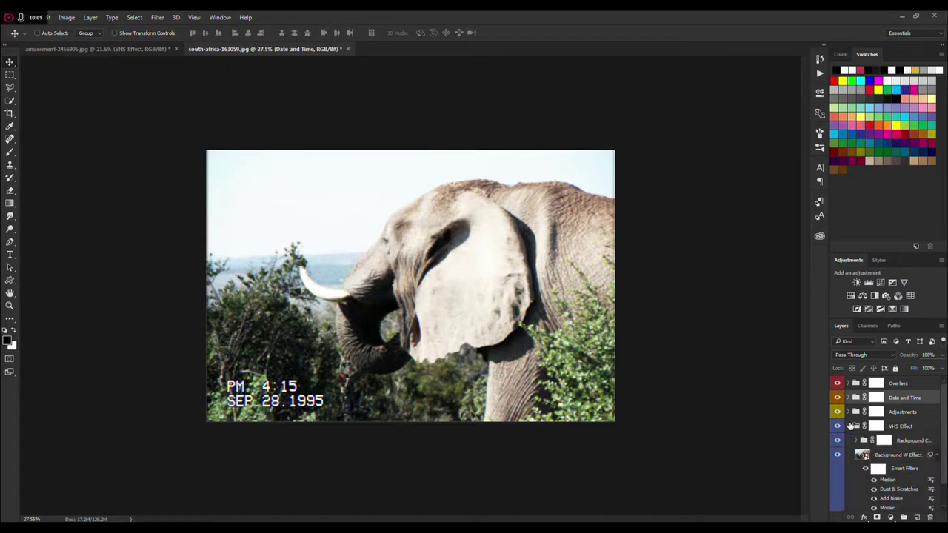
pyautogui.click(849, 426)
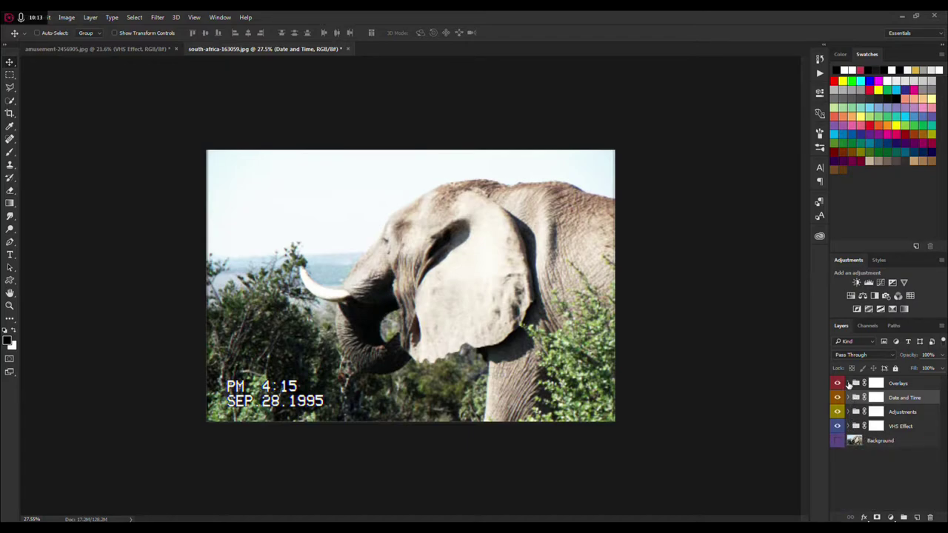
pyautogui.click(849, 383)
pyautogui.click(849, 383)
pyautogui.click(838, 400)
pyautogui.click(838, 400)
pyautogui.click(838, 413)
pyautogui.click(838, 412)
pyautogui.click(837, 427)
pyautogui.click(837, 427)
pyautogui.click(849, 426)
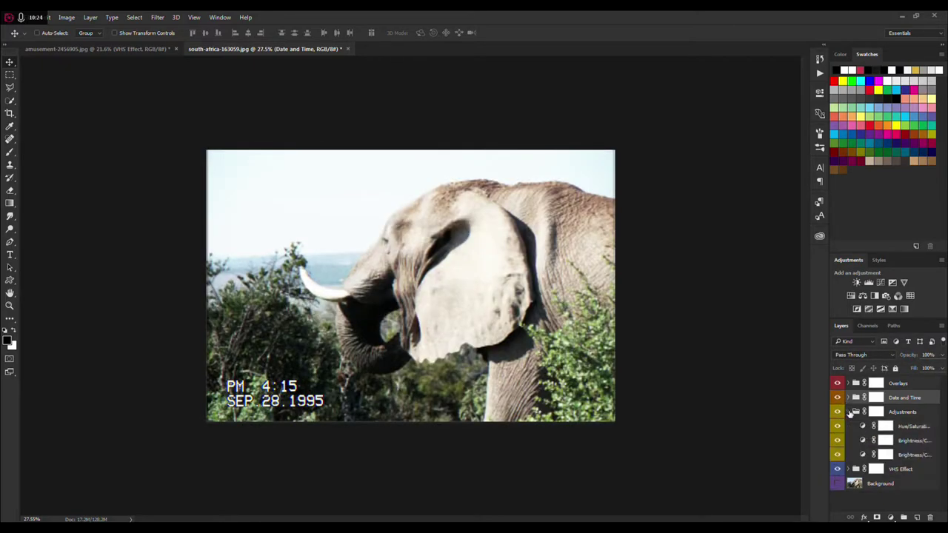
pyautogui.click(849, 426)
pyautogui.click(849, 426)
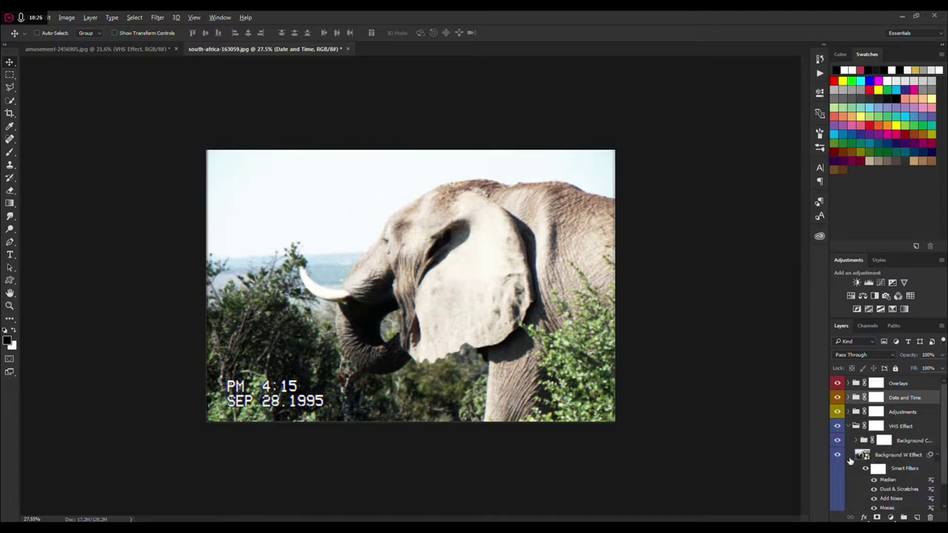
pyautogui.keyDown('alt'); pyautogui.click(849, 426); pyautogui.keyUp('alt')
pyautogui.click(849, 427)
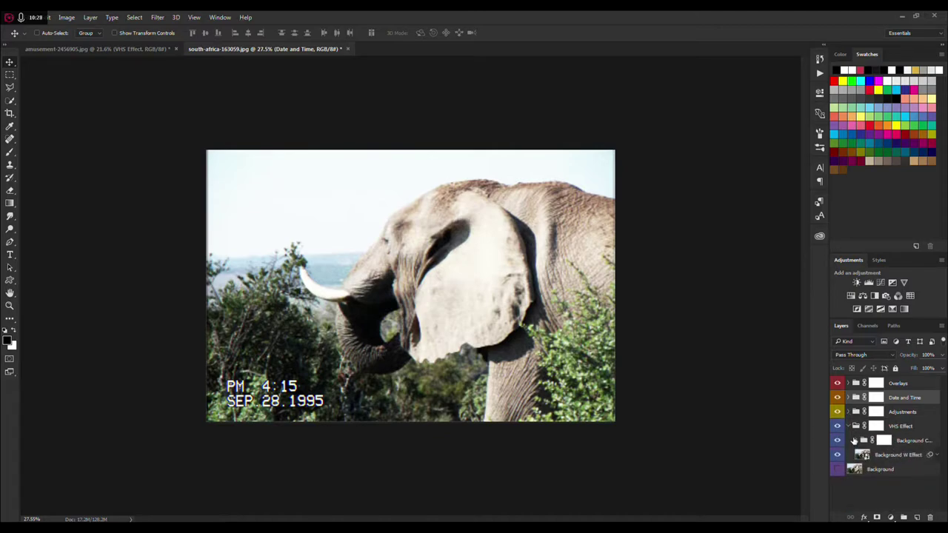
pyautogui.click(856, 440)
# Nudge the Blue Channel layer left twice and the Red Channel right once, then collapse VHS Effect
pyautogui.click(888, 452)
pyautogui.press('Left')
pyautogui.press('Left')
pyautogui.press('Left')
pyautogui.press('Left')
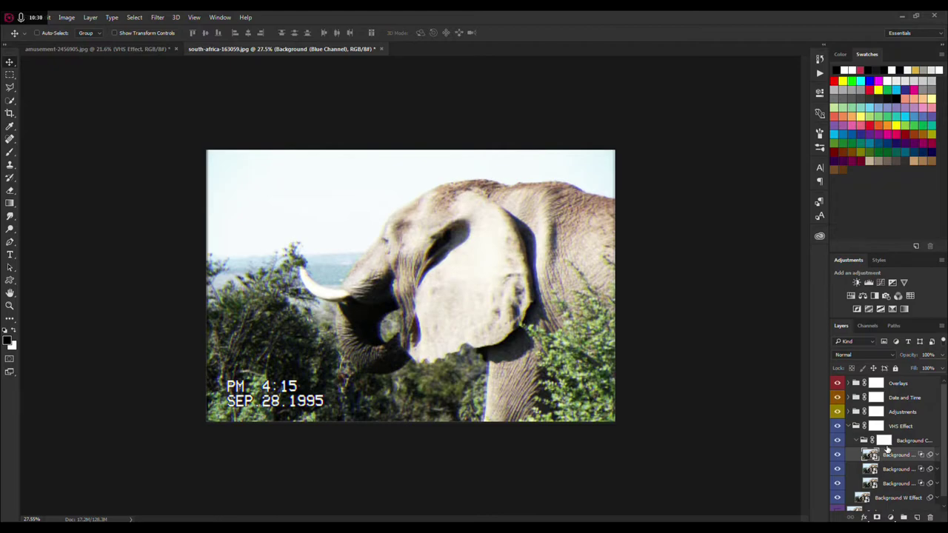
pyautogui.press('Left')
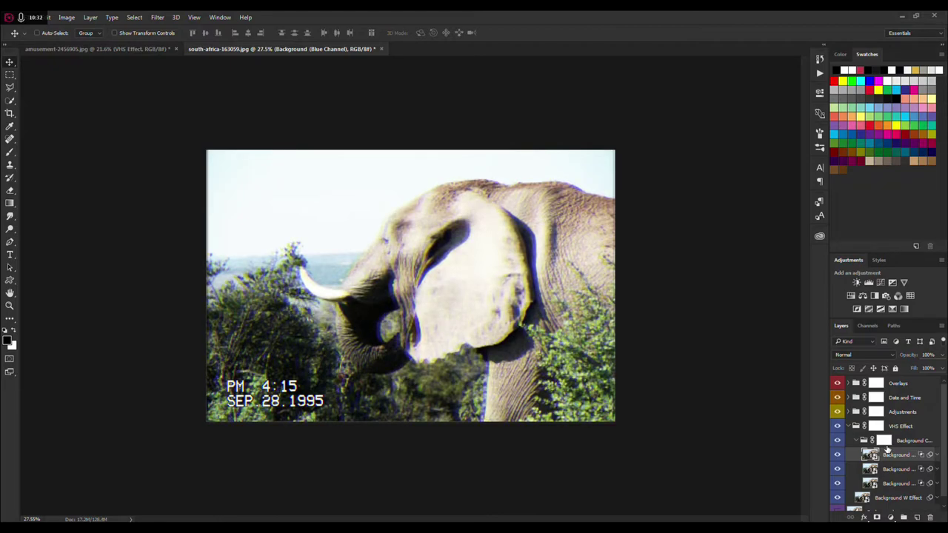
pyautogui.click(893, 483)
pyautogui.press('Right')
pyautogui.press('Right')
pyautogui.press('Right')
pyautogui.press('Right')
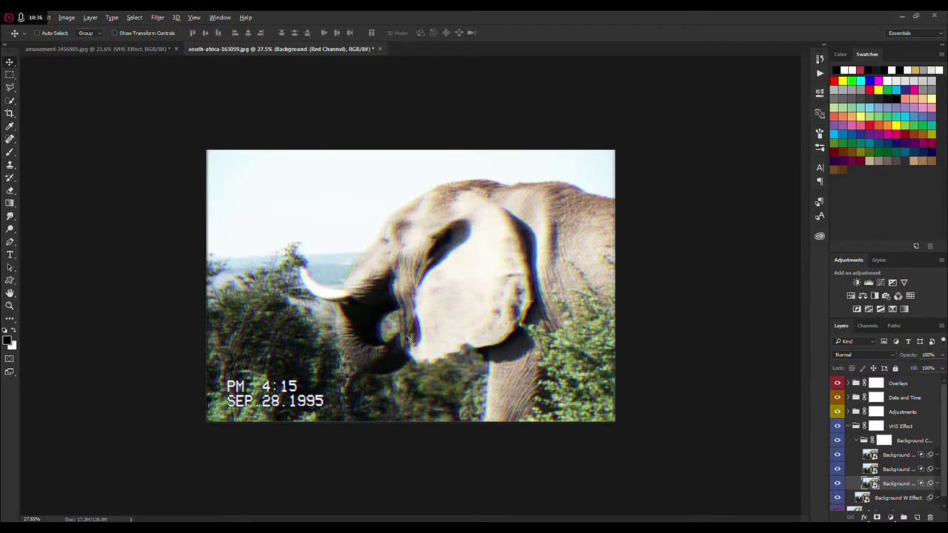
pyautogui.scroll(5, 452, 326)
pyautogui.scroll(-6, 522, 407)
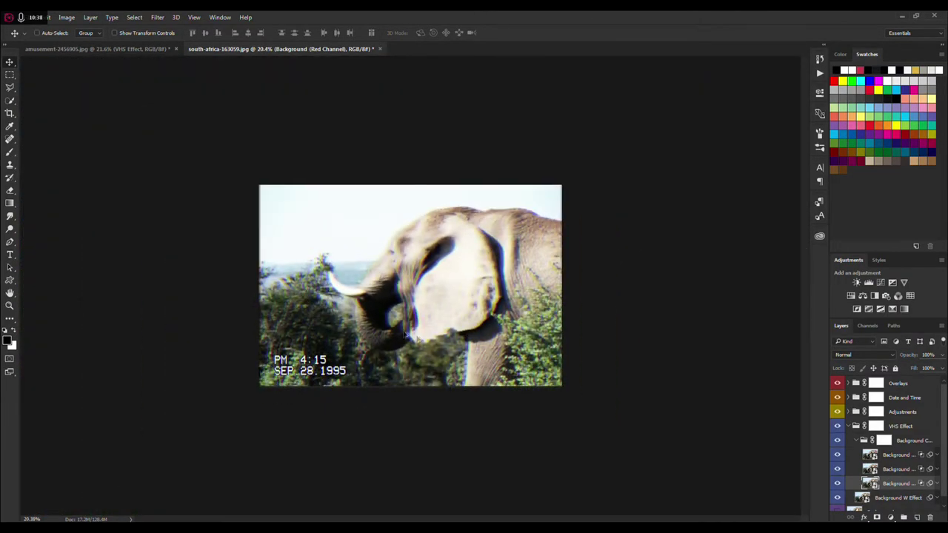
pyautogui.scroll(2, 167, 360)
pyautogui.scroll(2, 167, 361)
pyautogui.scroll(-4, 296, 334)
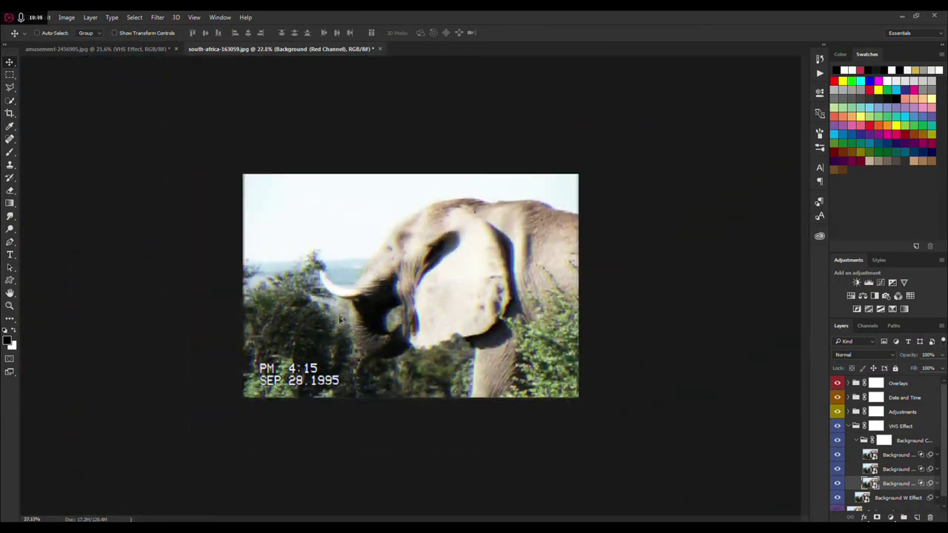
pyautogui.scroll(1, 315, 325)
pyautogui.scroll(2, 315, 325)
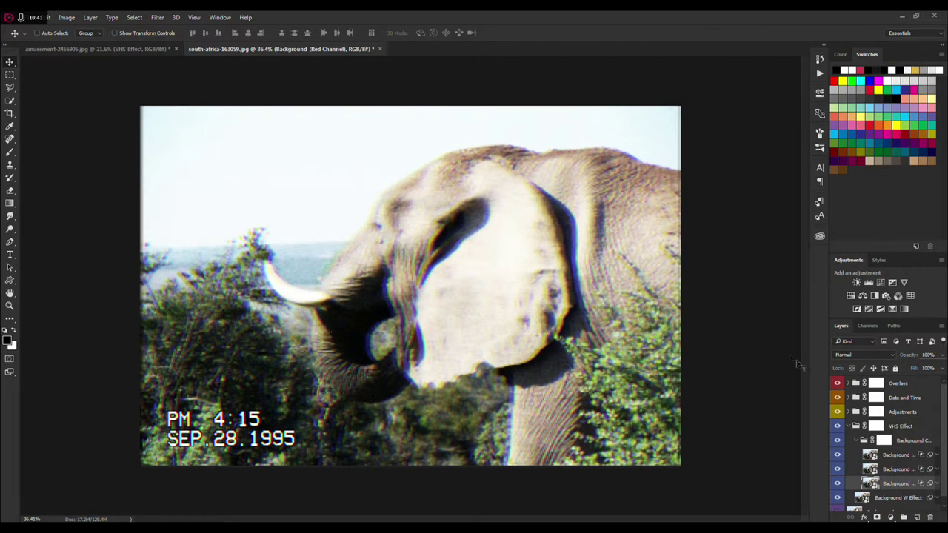
pyautogui.click(850, 427)
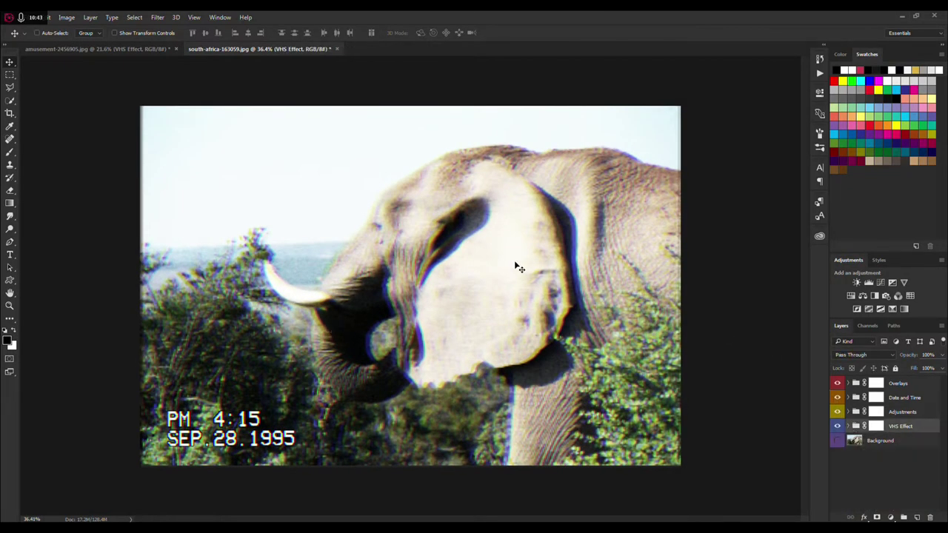
pyautogui.click(819, 75)
pyautogui.click(667, 78)
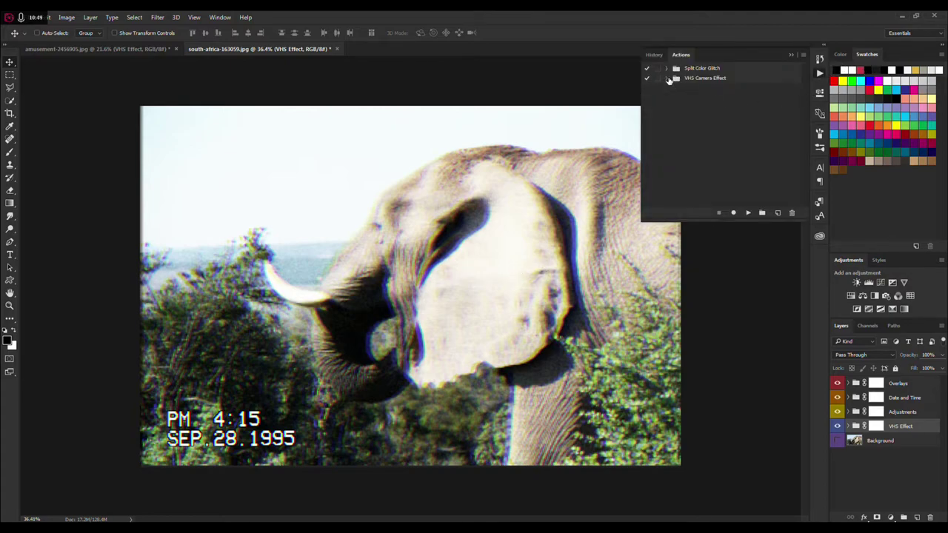
pyautogui.click(791, 56)
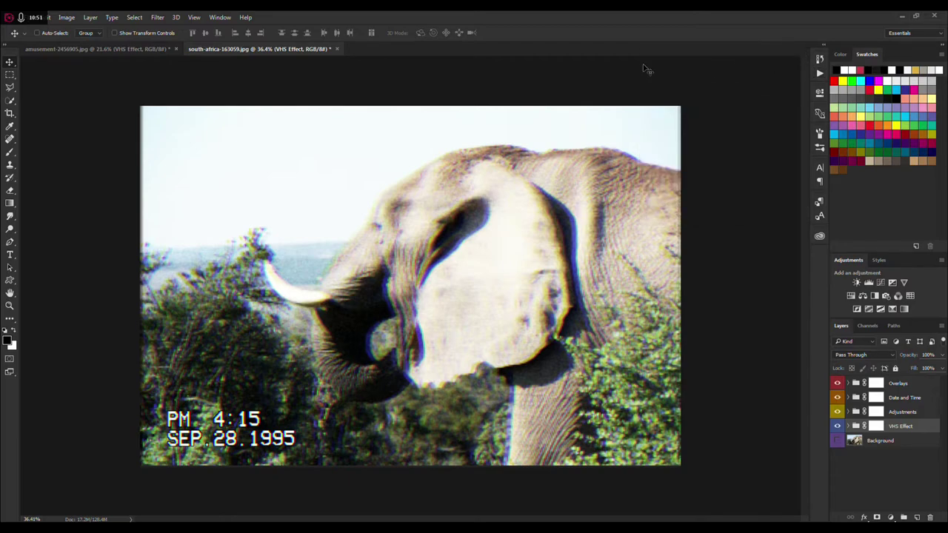